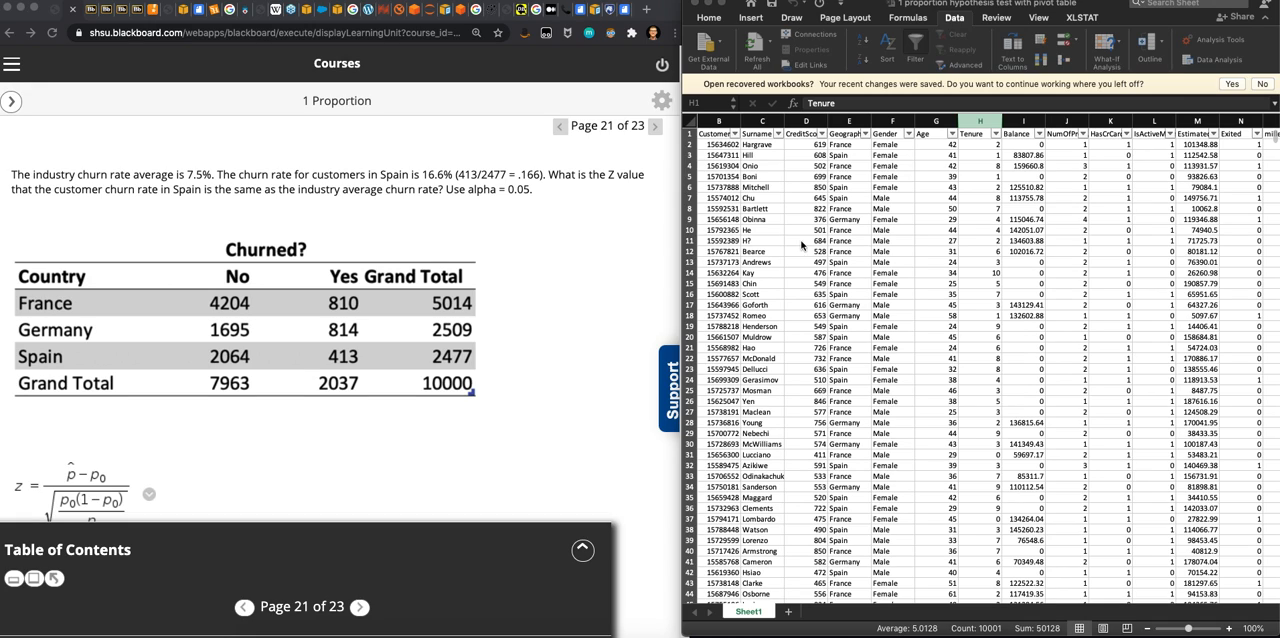
- Create a PivotTable on a new worksheet from the churn data range Sheet1!$A$1:$O$10001
{"action": "left_click", "coordinate": [878, 262]}
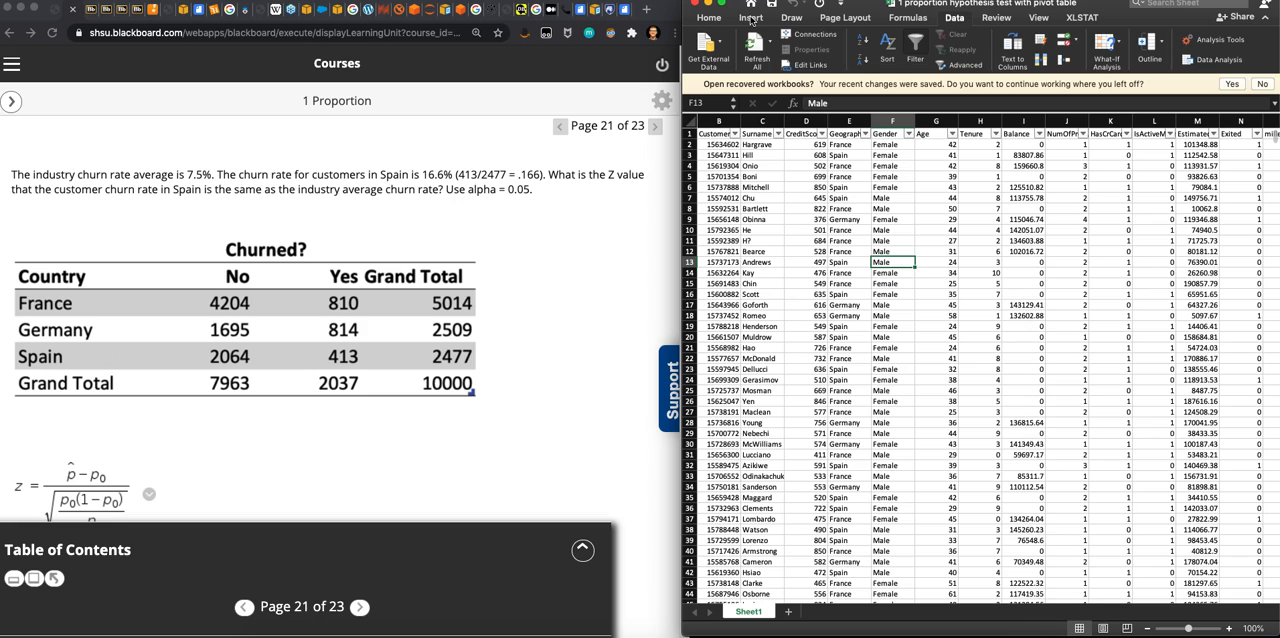
{"action": "left_click", "coordinate": [751, 20]}
{"action": "left_click", "coordinate": [710, 45]}
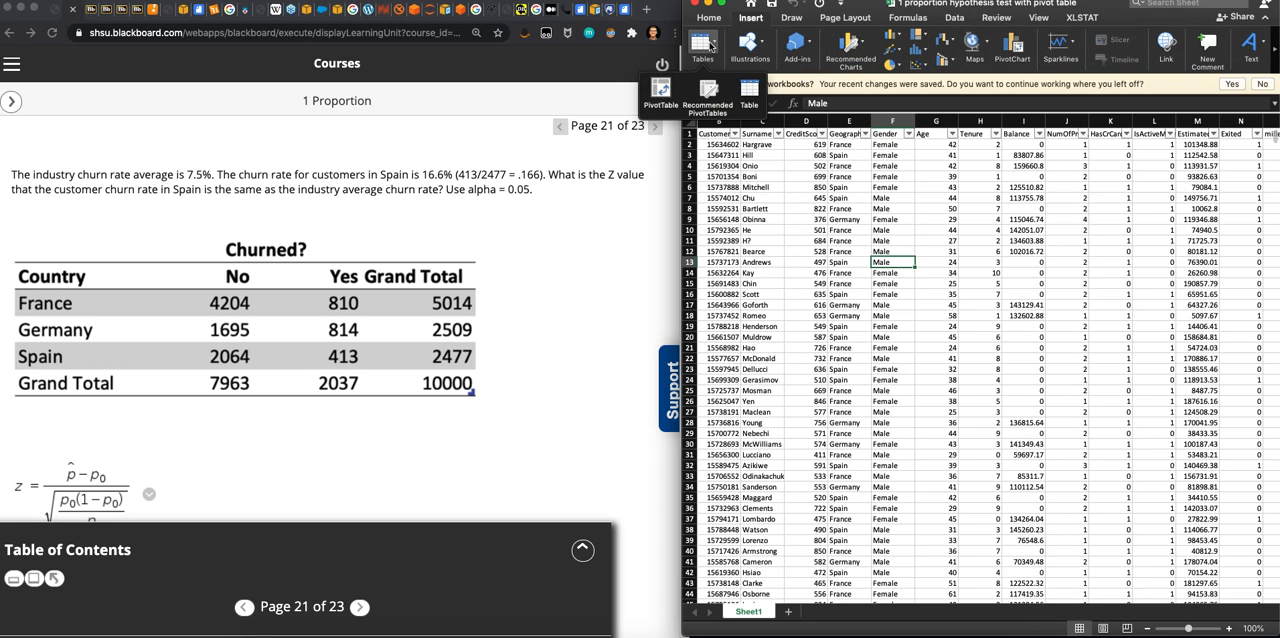
{"action": "left_click", "coordinate": [661, 92]}
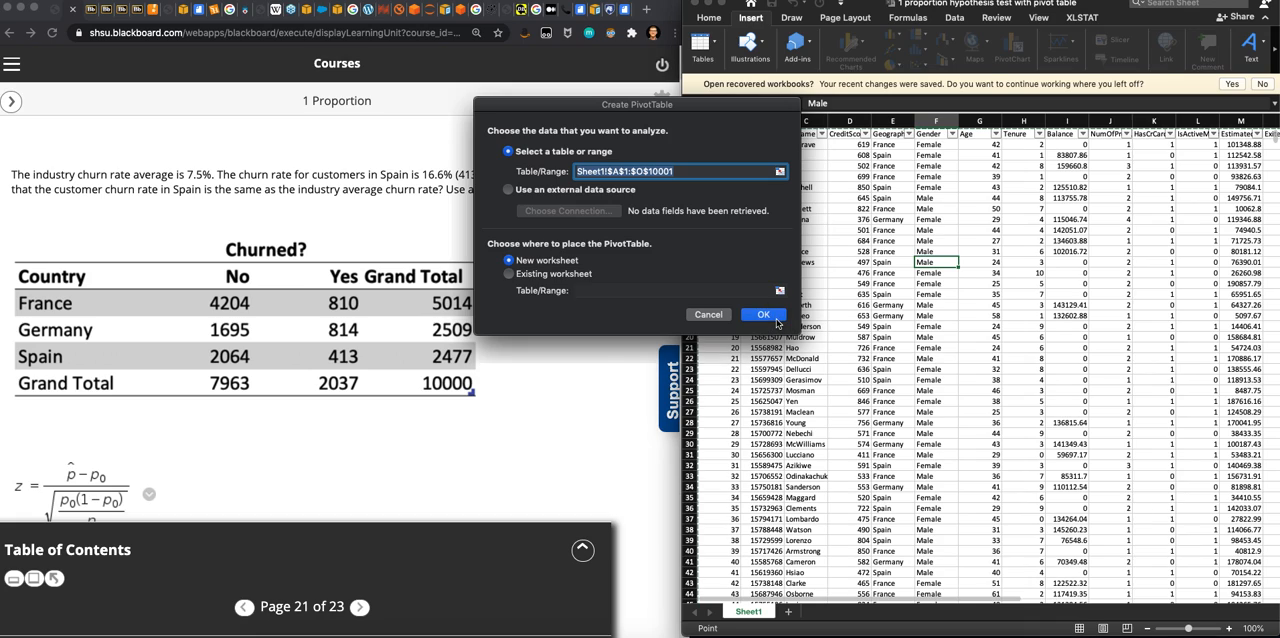
{"action": "left_click", "coordinate": [763, 315]}
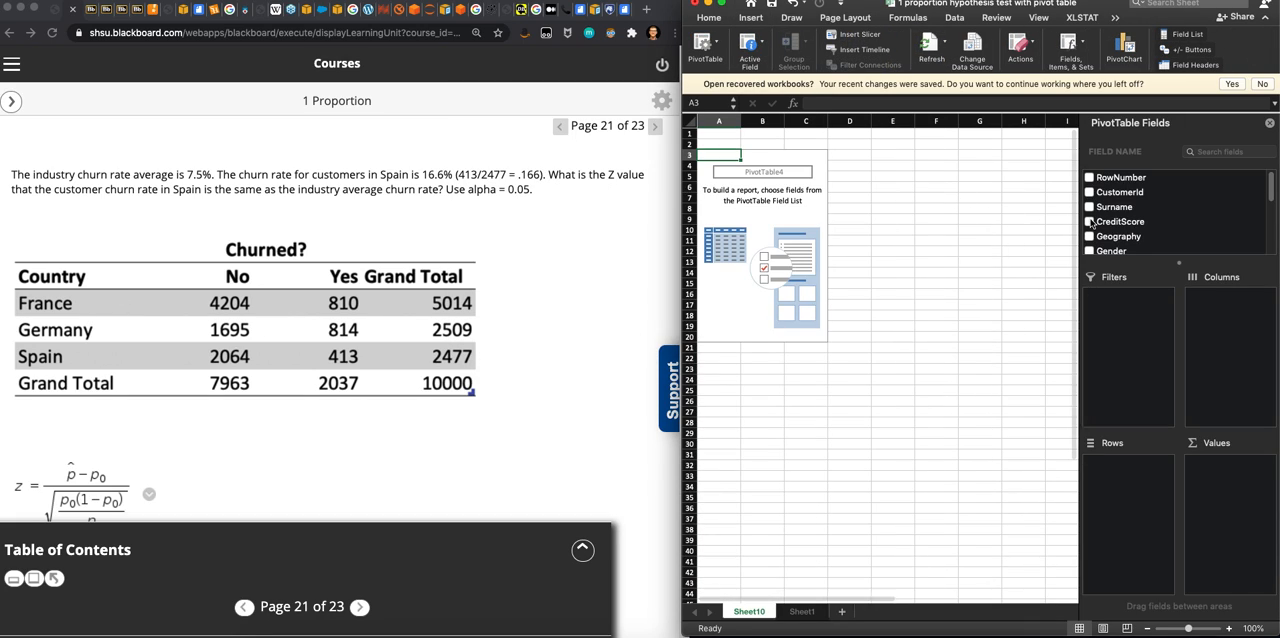
- Lay out the PivotTable with Geography as rows and Exited as both the columns and the values
{"action": "left_click", "coordinate": [1128, 238]}
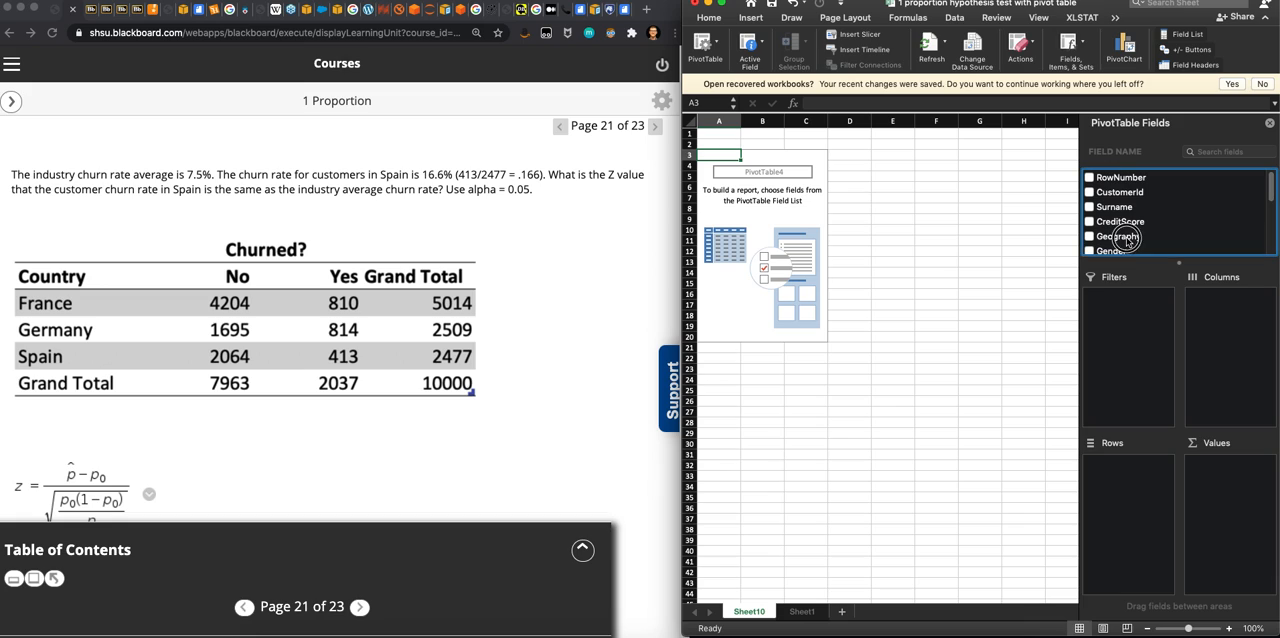
{"action": "left_click_drag", "start_coordinate": [1128, 238], "coordinate": [1122, 465]}
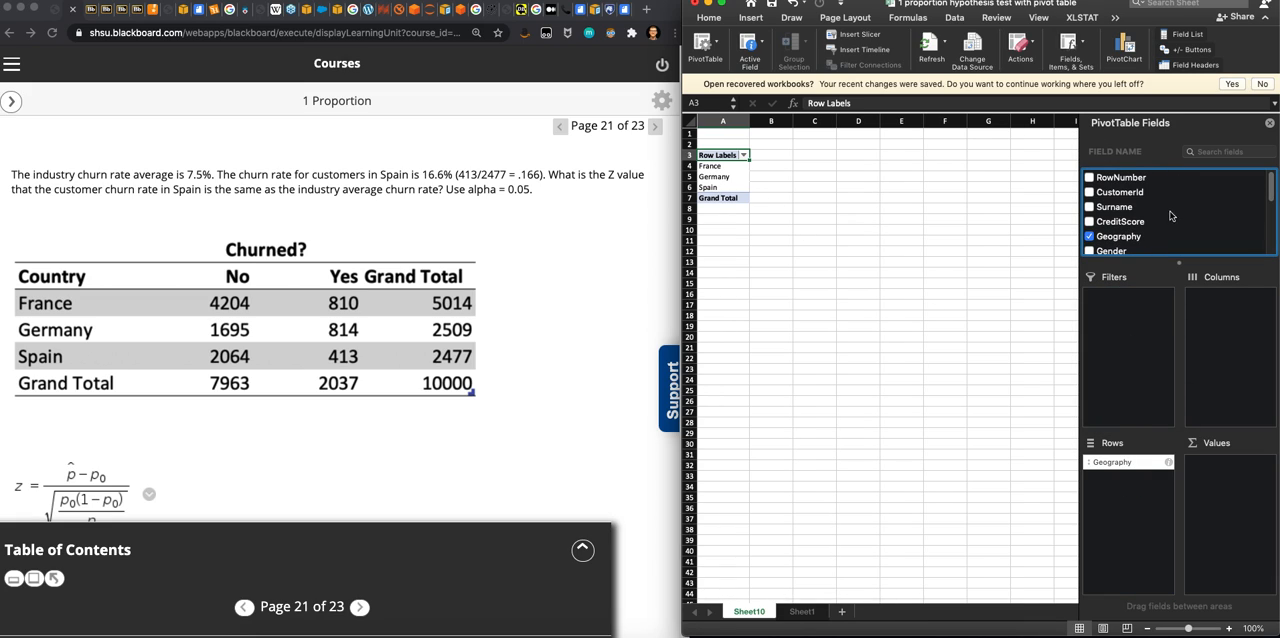
{"action": "scroll", "coordinate": [1167, 218], "scroll_direction": "down", "scroll_amount": 1}
{"action": "scroll", "coordinate": [1167, 218], "scroll_direction": "down", "scroll_amount": 5}
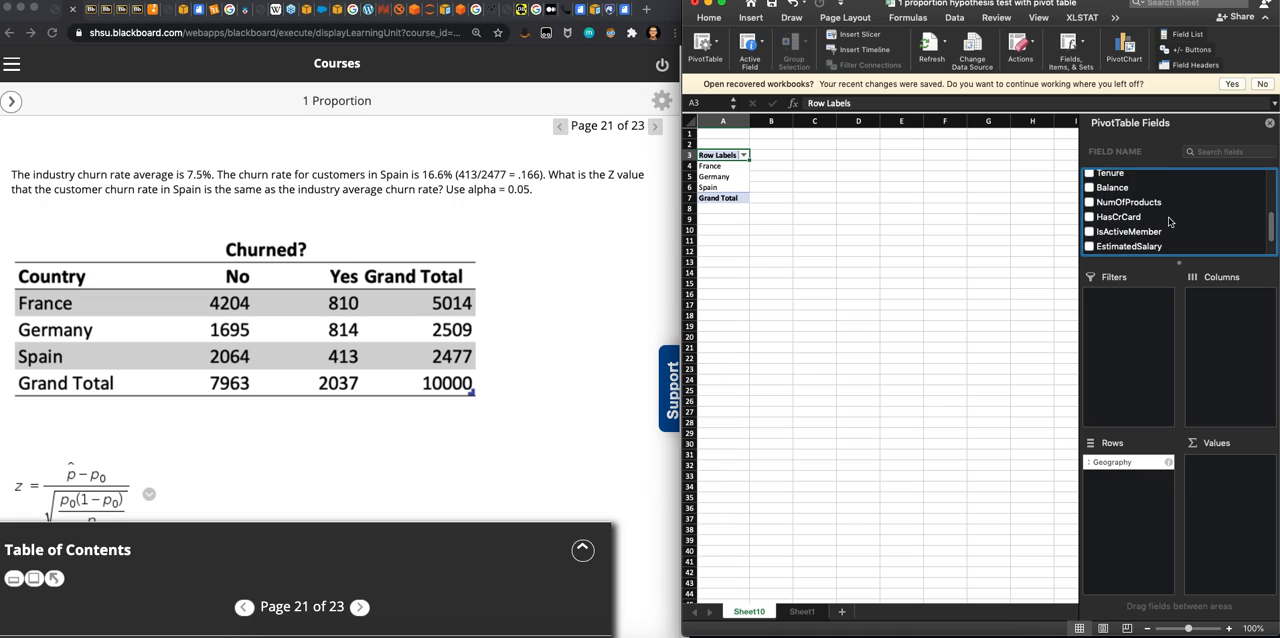
{"action": "left_click_drag", "start_coordinate": [1106, 232], "coordinate": [1224, 360]}
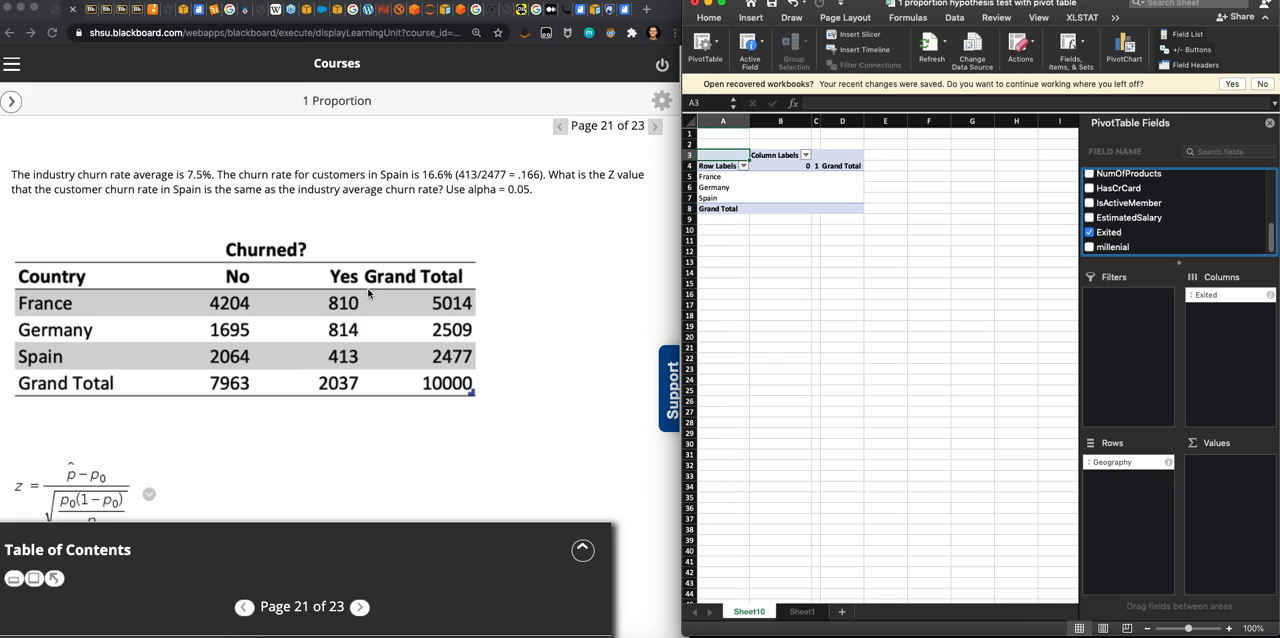
{"action": "left_click_drag", "start_coordinate": [1106, 232], "coordinate": [1256, 505]}
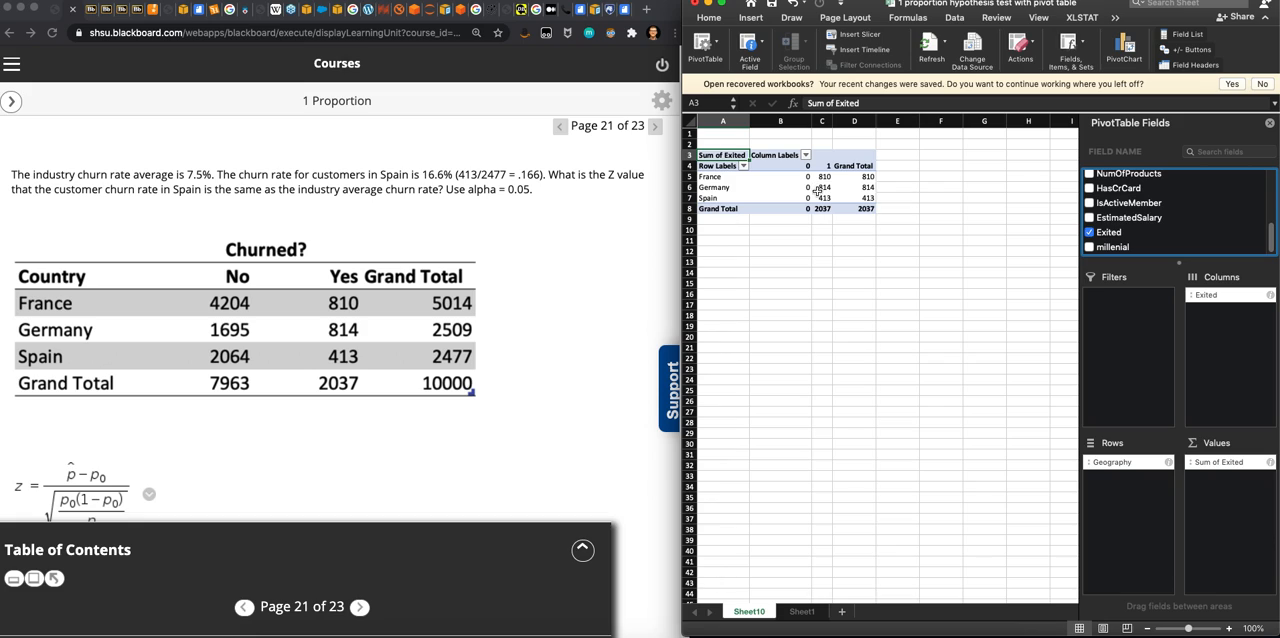
- Summarize the PivotTable's Exited values by Count
{"action": "left_click", "coordinate": [1270, 464]}
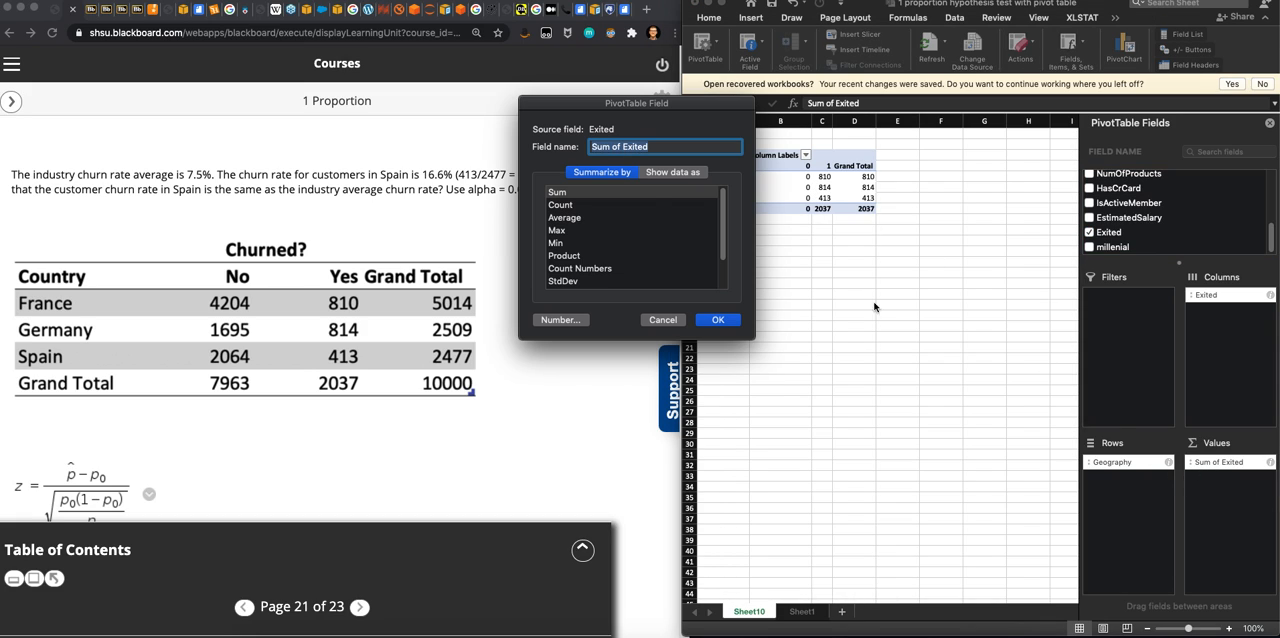
{"action": "left_click", "coordinate": [584, 205]}
{"action": "left_click", "coordinate": [716, 319]}
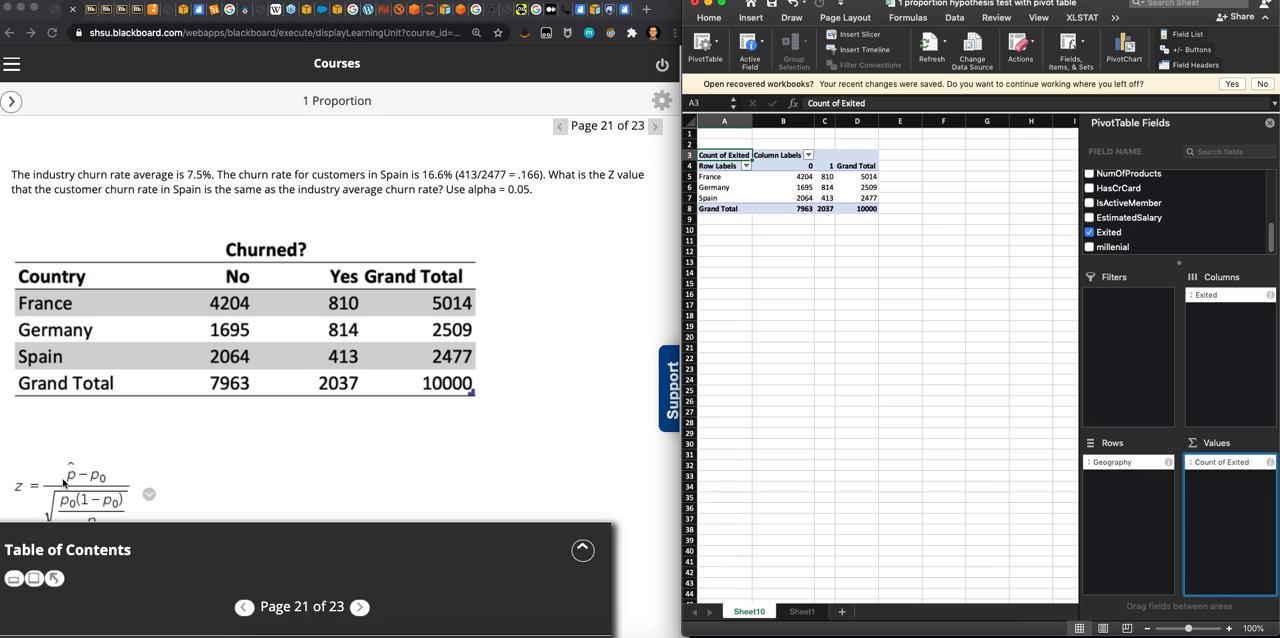
- Label cell A12 as p0 and enter the industry churn rate .075 in B12
{"action": "left_click", "coordinate": [739, 255]}
{"action": "type", "text": "p0"}
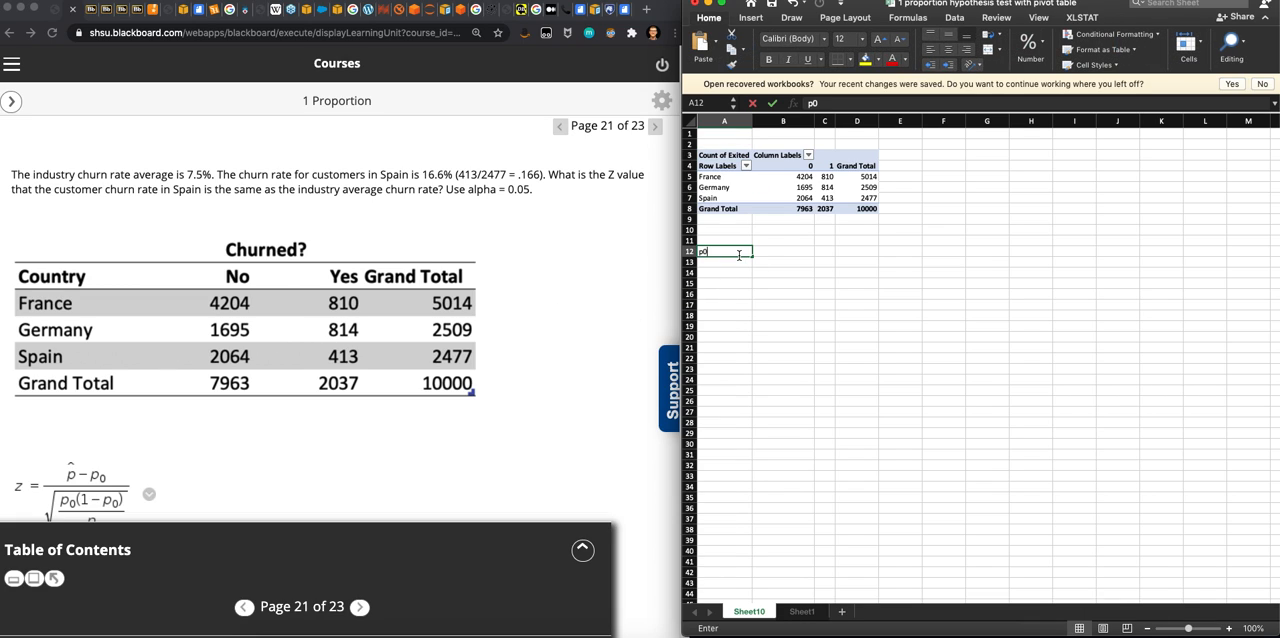
{"action": "key", "text": "Tab"}
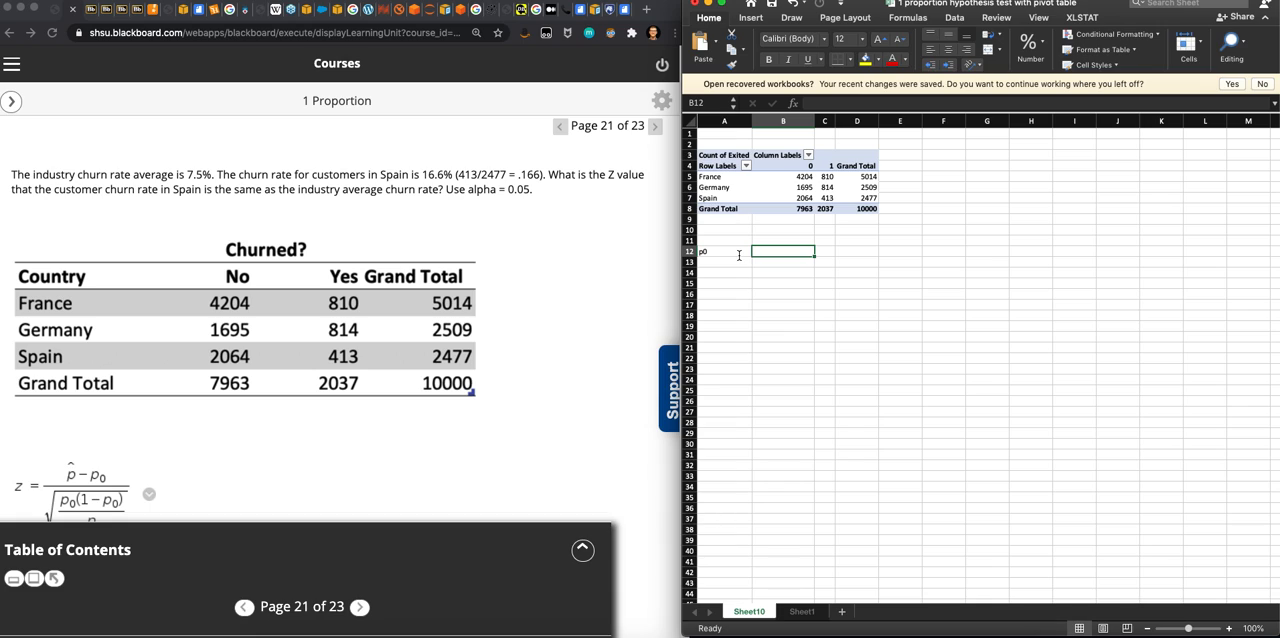
{"action": "type", "text": ".07"}
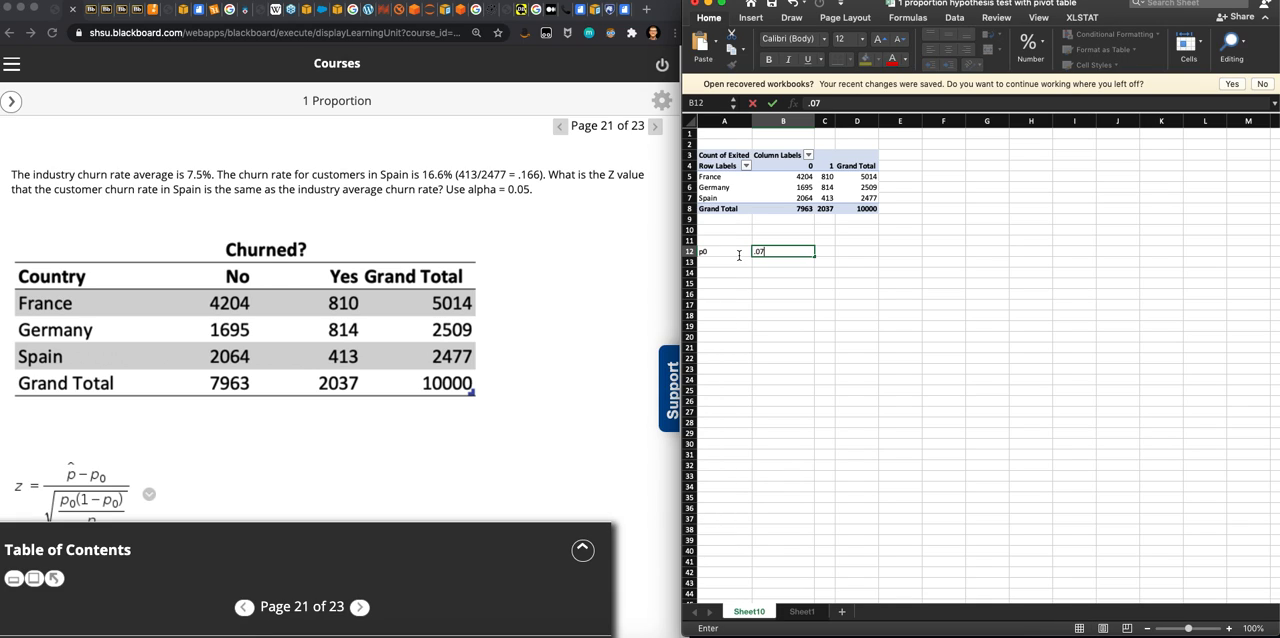
{"action": "type", "text": "5"}
{"action": "key", "text": "Return"}
{"action": "key", "text": "Return"}
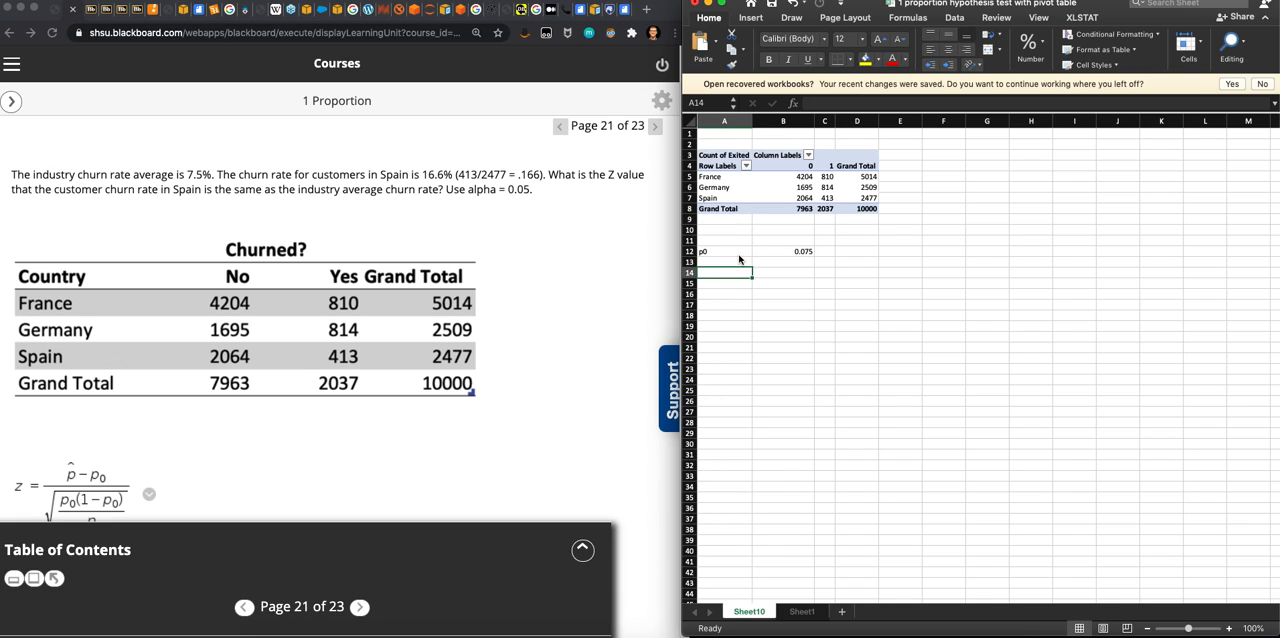
- Label A14 as p_hat and calculate it in B14 by dividing Spain's exited count in C7 by Spain's grand total in D7
{"action": "type", "text": "p_hat"}
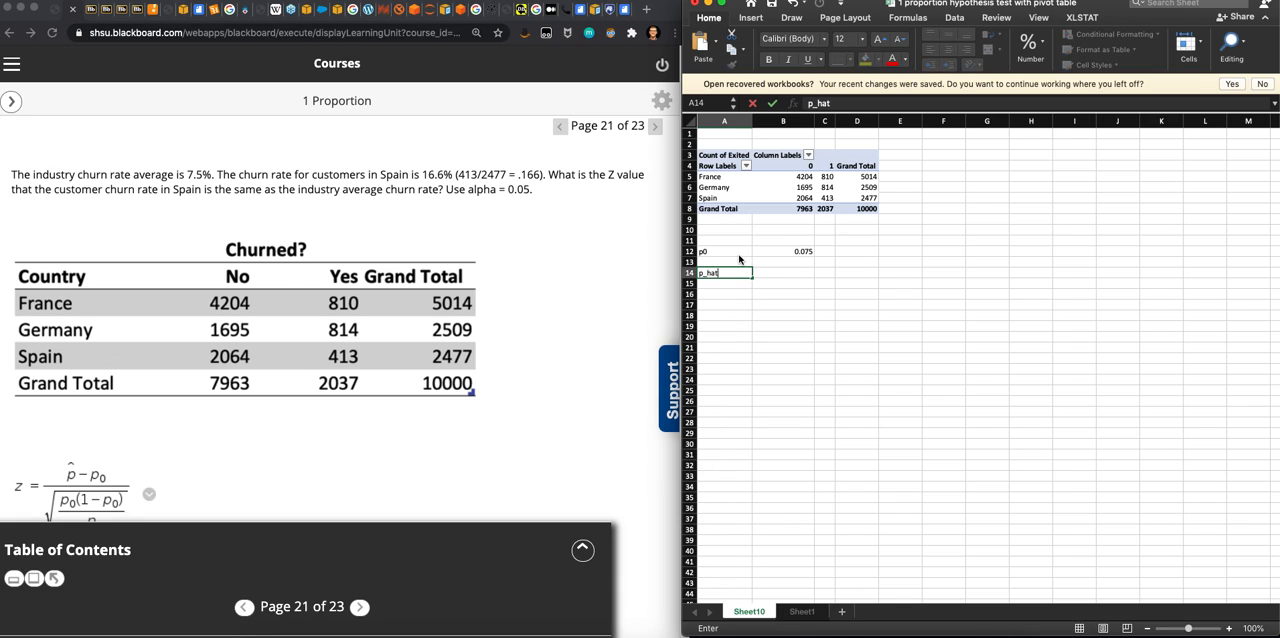
{"action": "key", "text": "Tab"}
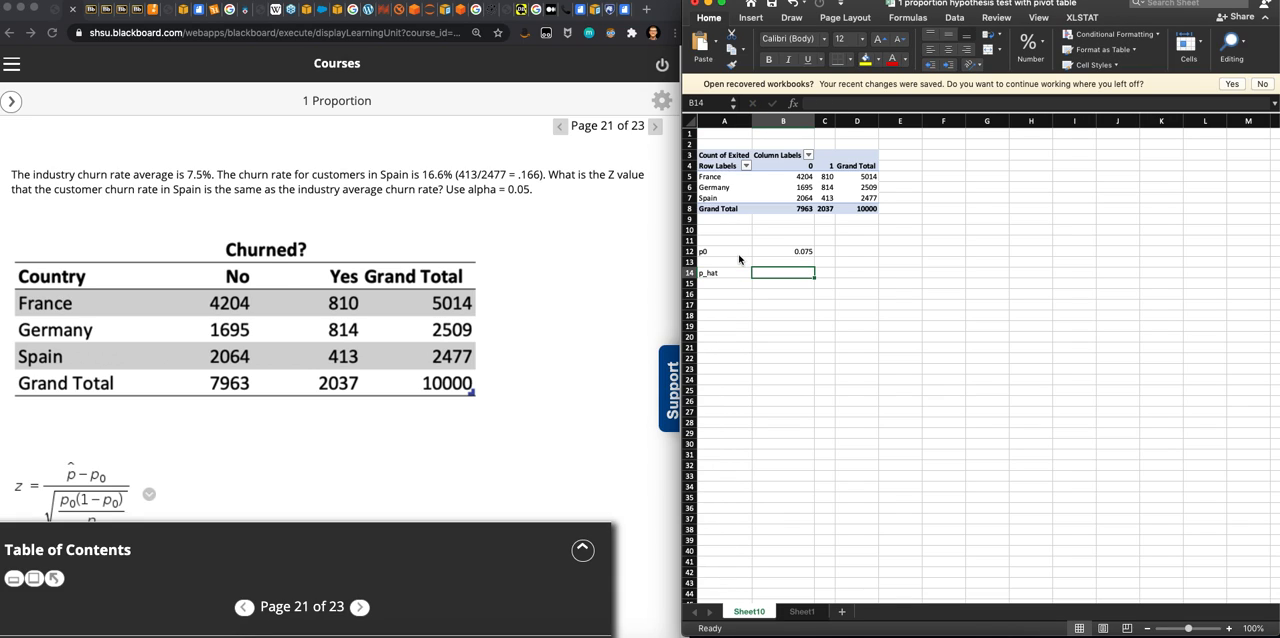
{"action": "type", "text": "="}
{"action": "left_click", "coordinate": [829, 198]}
{"action": "type", "text": "/"}
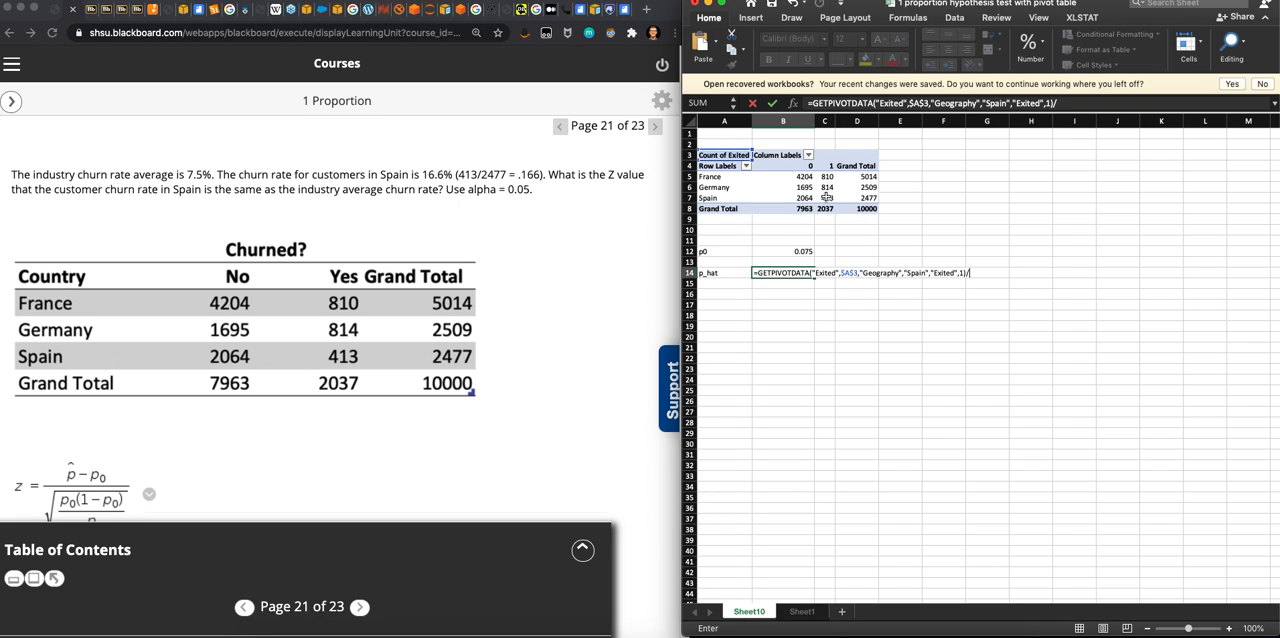
{"action": "left_click", "coordinate": [869, 198]}
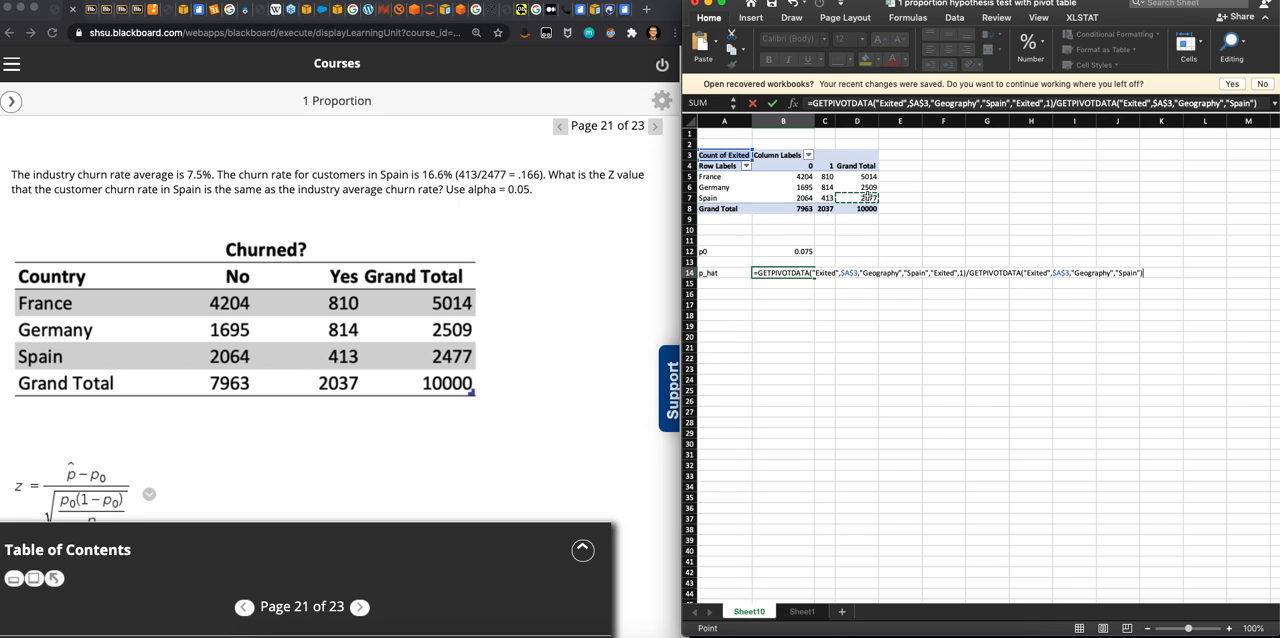
{"action": "key", "text": "Return"}
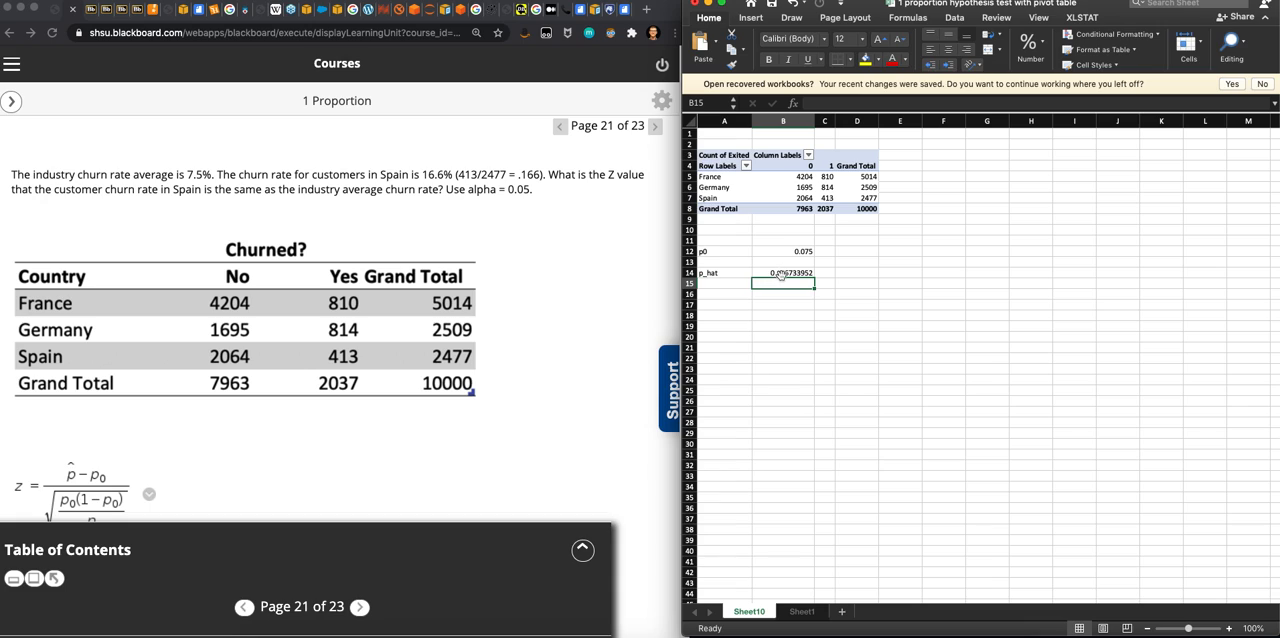
{"action": "left_click", "coordinate": [791, 273]}
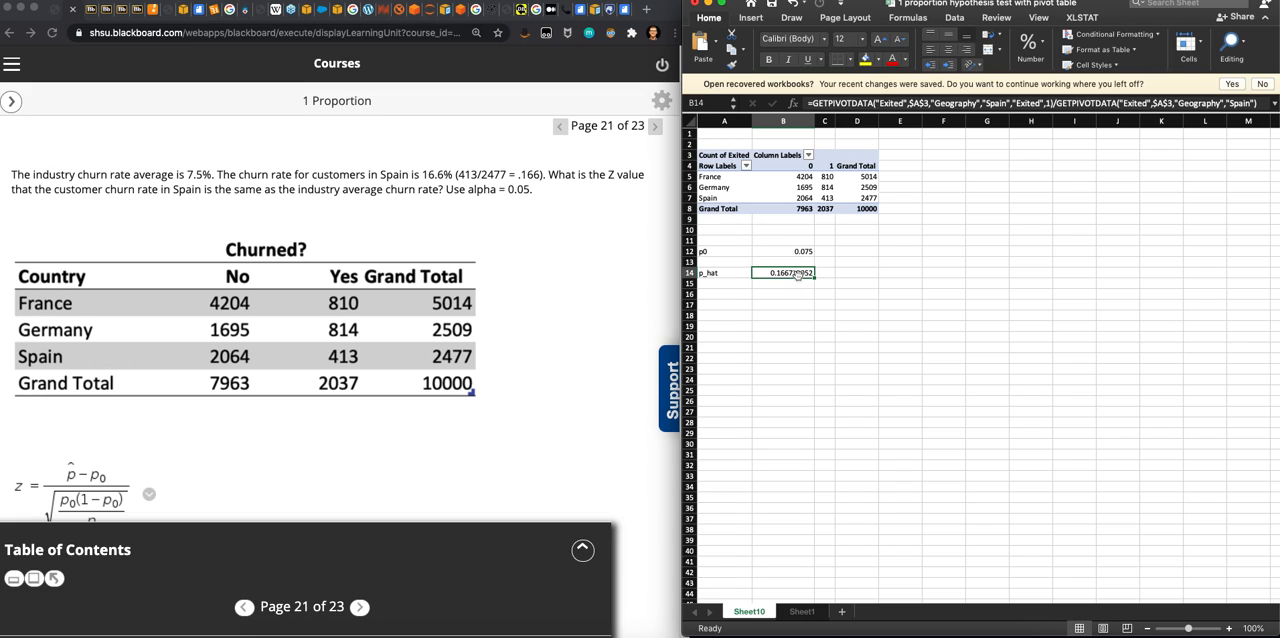
{"action": "left_click", "coordinate": [786, 304]}
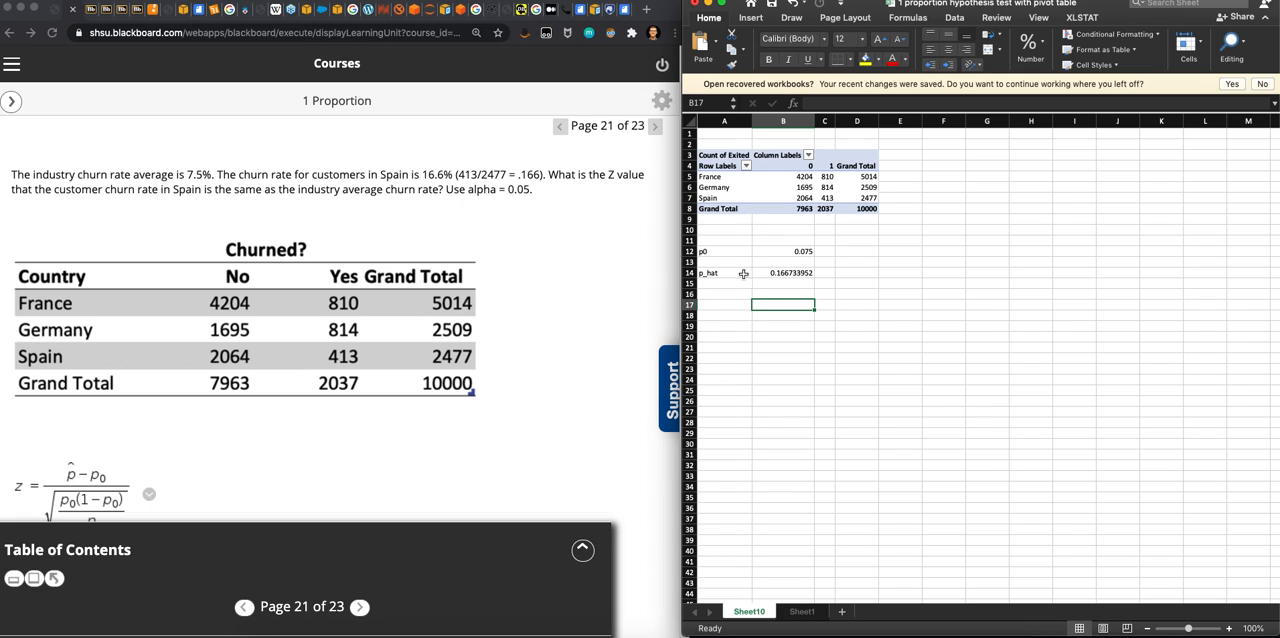
{"action": "left_click", "coordinate": [776, 274]}
{"action": "left_click", "coordinate": [794, 253]}
{"action": "left_click", "coordinate": [774, 301]}
- Label A17 as point diff and calculate p_hat minus p0 in B17 with =B14-B12
{"action": "left_click", "coordinate": [718, 307]}
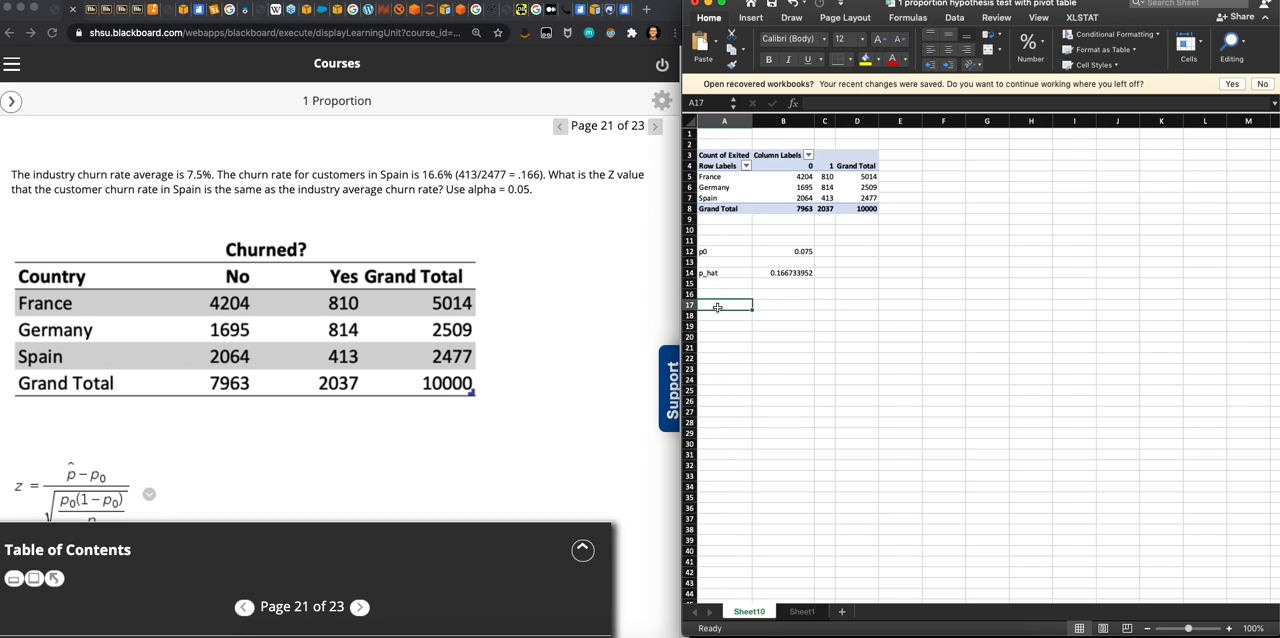
{"action": "type", "text": "point diff"}
{"action": "key", "text": "Tab"}
{"action": "type", "text": "="}
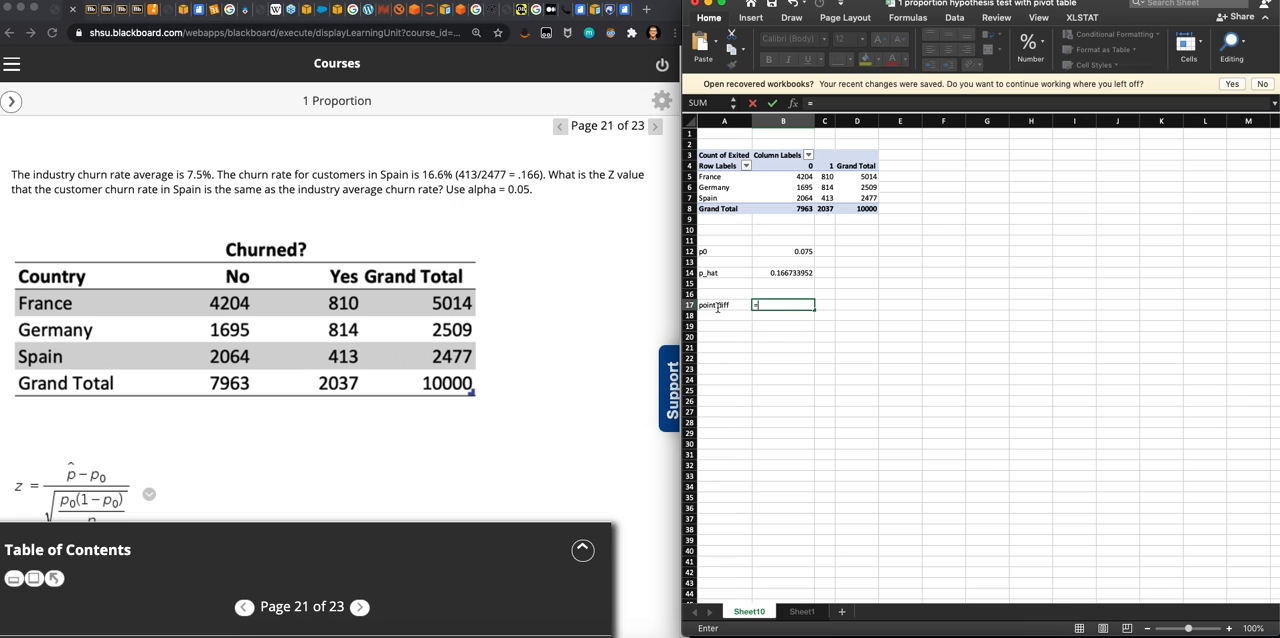
{"action": "left_click", "coordinate": [768, 272]}
{"action": "type", "text": "-"}
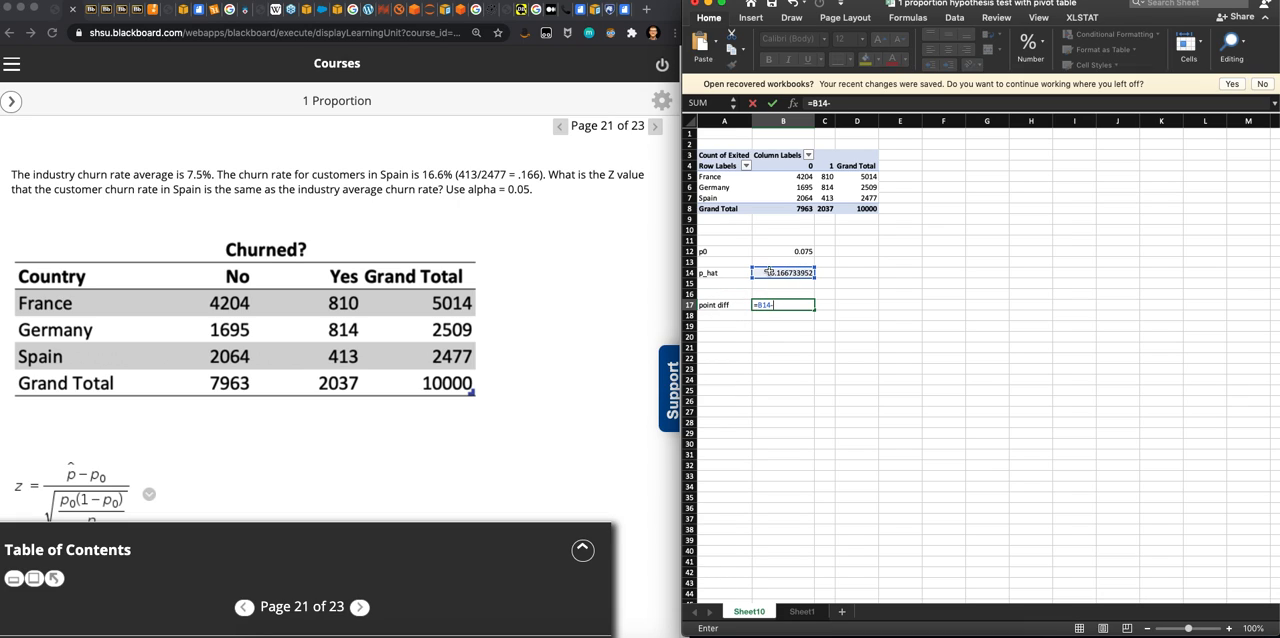
{"action": "left_click", "coordinate": [789, 253]}
{"action": "key", "text": "Return"}
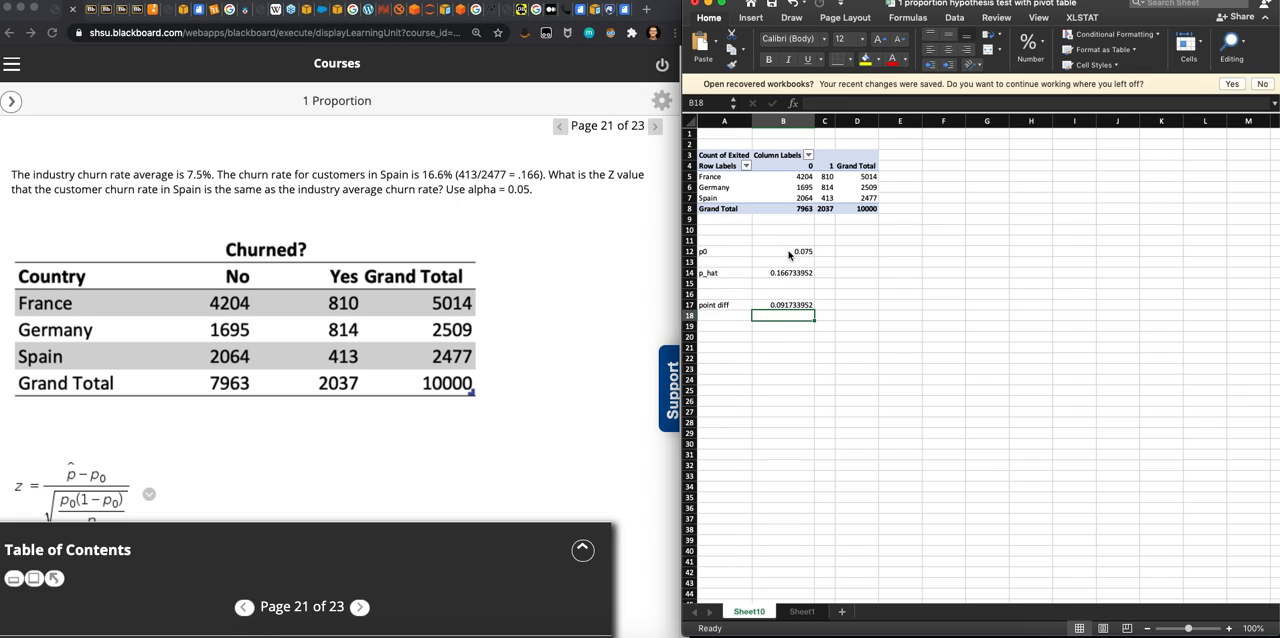
- Label A20 as denominator and calculate it in B20 as the square root of B12*(1-B12) divided by Spain's grand total in D7
{"action": "left_click", "coordinate": [740, 335]}
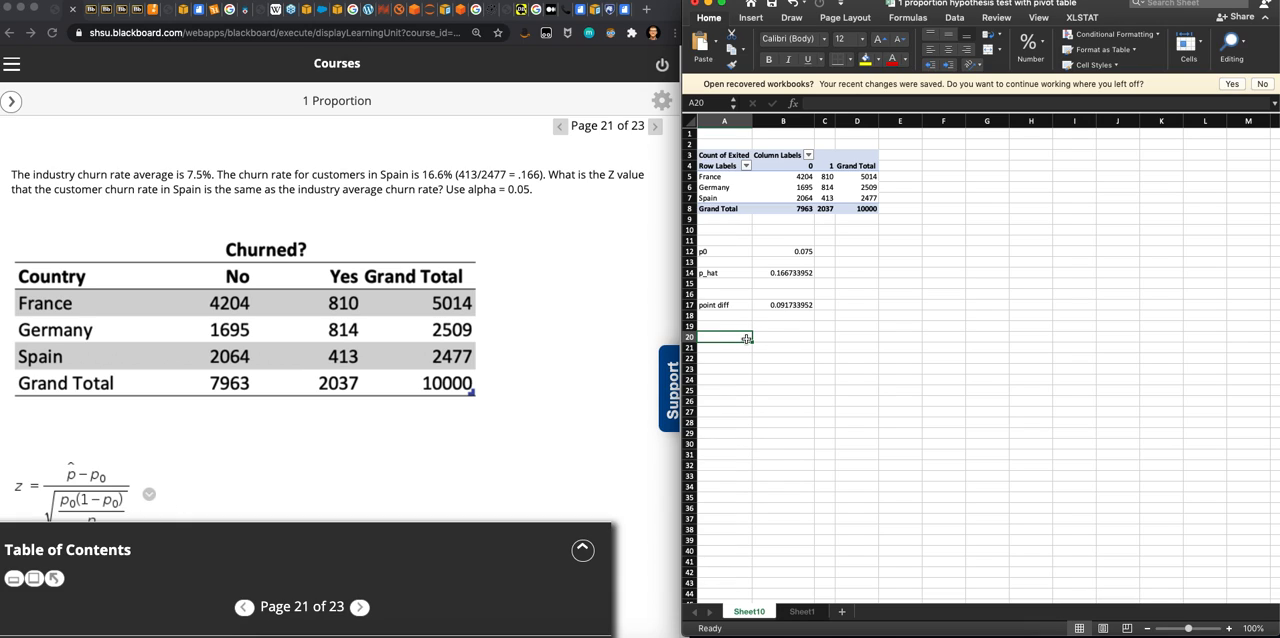
{"action": "type", "text": "denominator"}
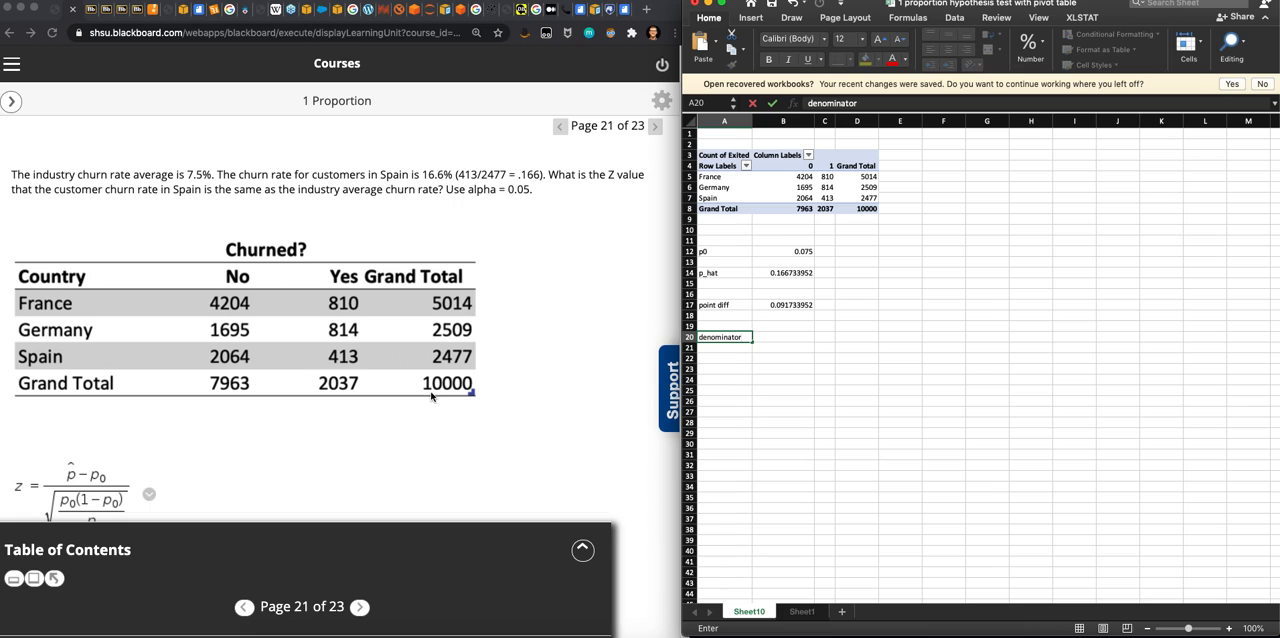
{"action": "scroll", "coordinate": [432, 397], "scroll_direction": "down", "scroll_amount": 1}
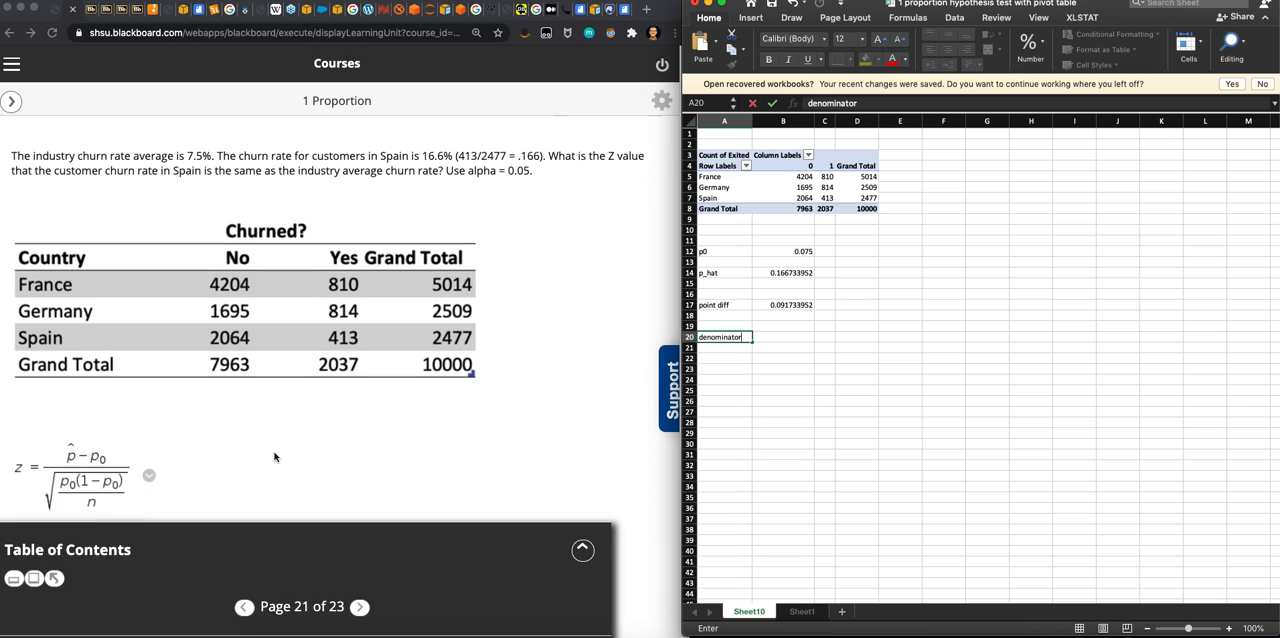
{"action": "left_click", "coordinate": [768, 340]}
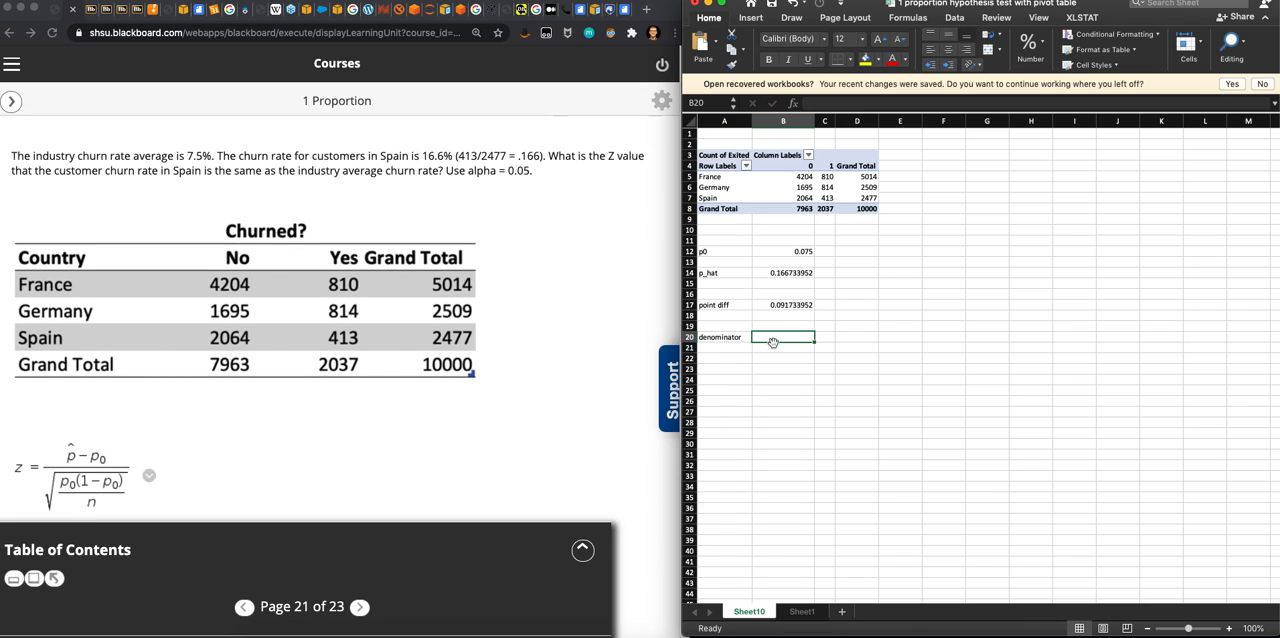
{"action": "type", "text": "="}
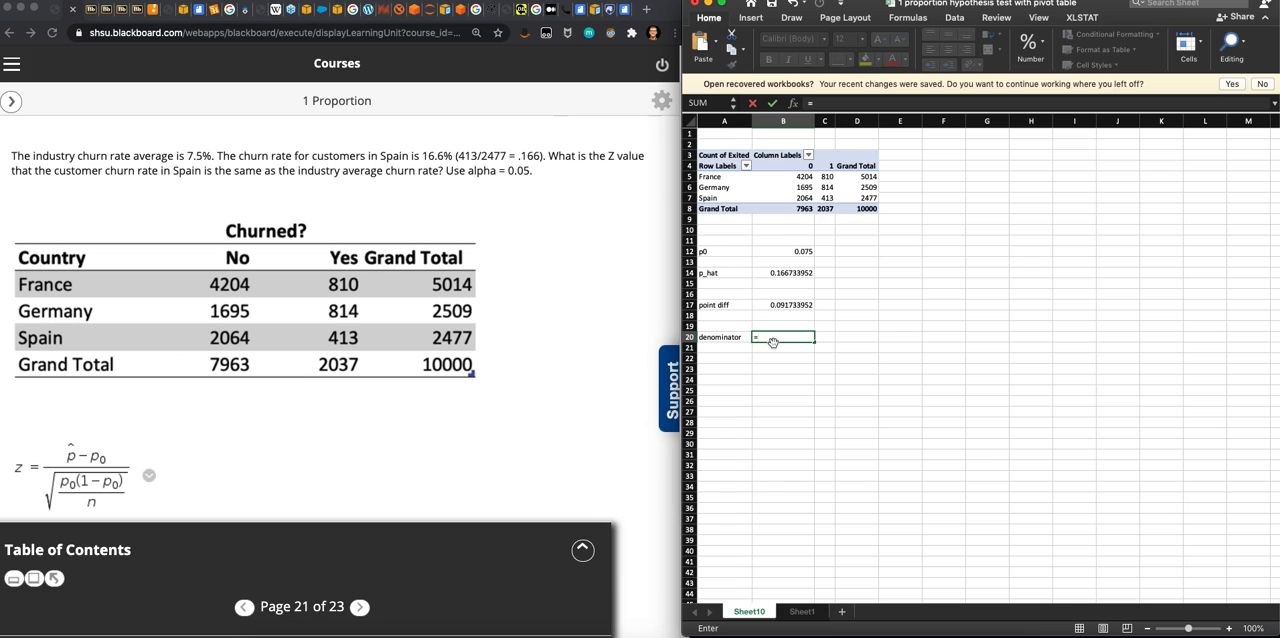
{"action": "type", "text": "sqrt(("}
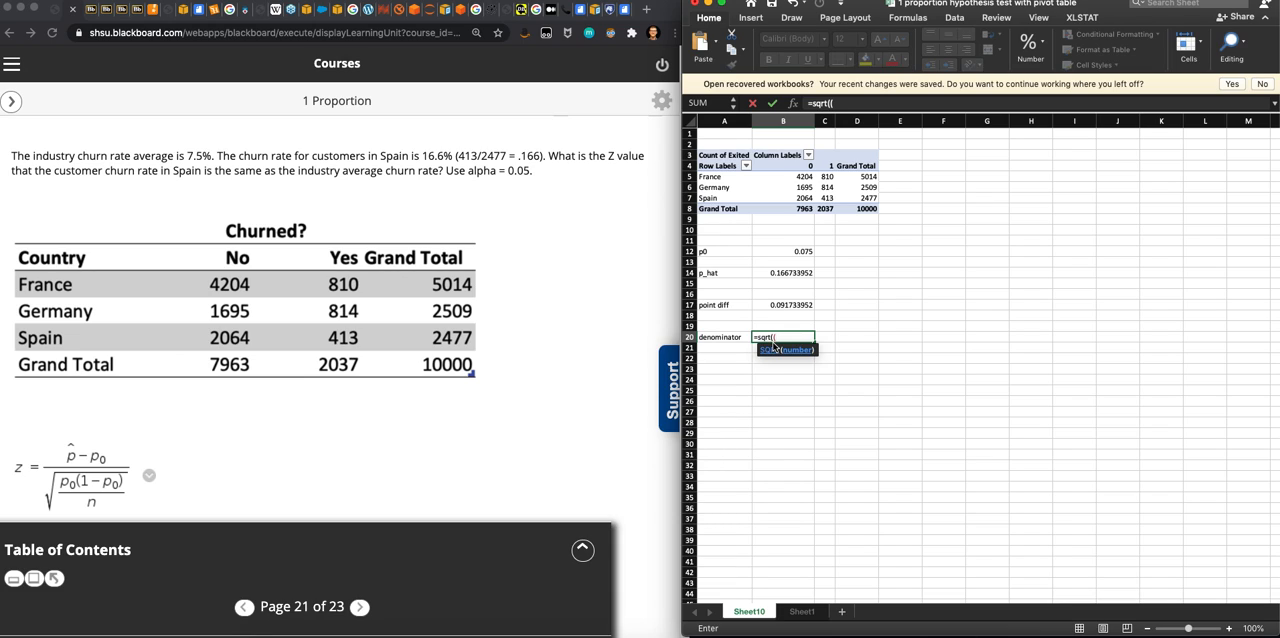
{"action": "left_click", "coordinate": [785, 251]}
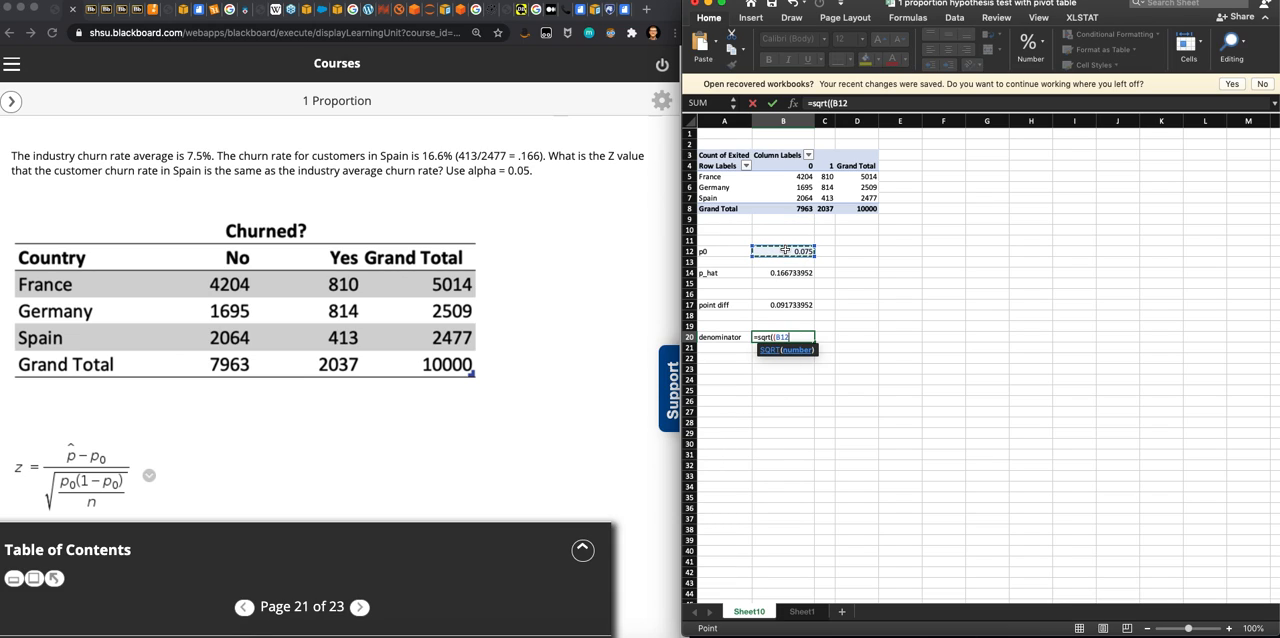
{"action": "type", "text": "*"}
{"action": "left_click", "coordinate": [785, 251]}
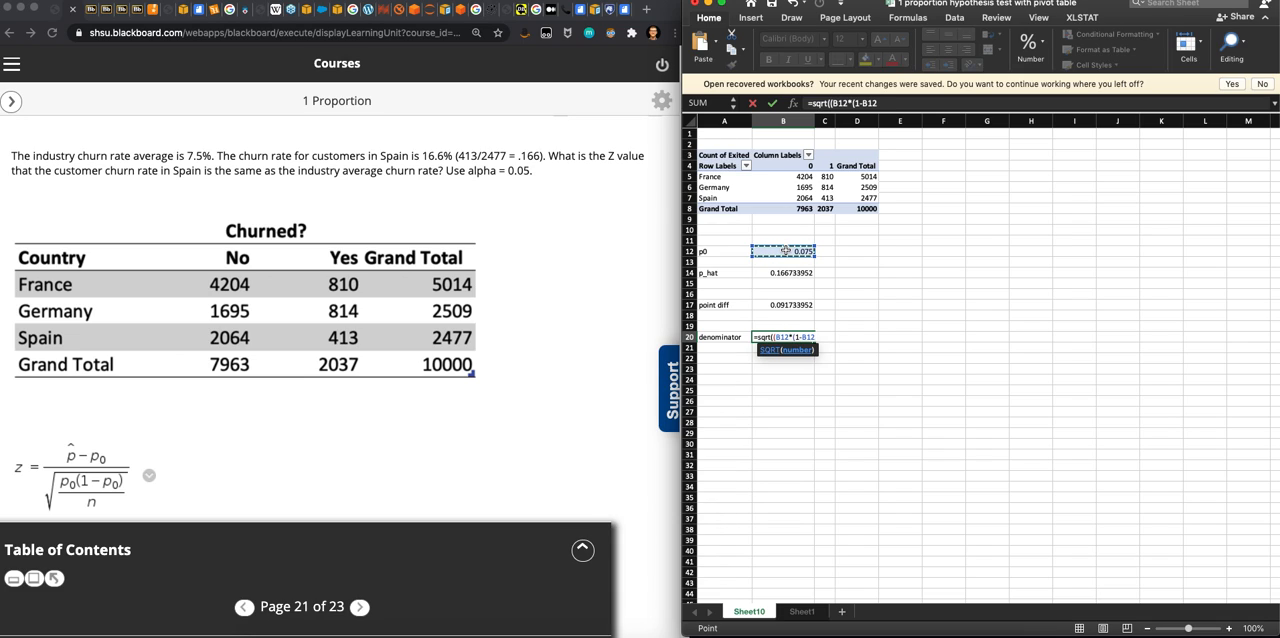
{"action": "type", "text": "))/"}
{"action": "left_click", "coordinate": [866, 197]}
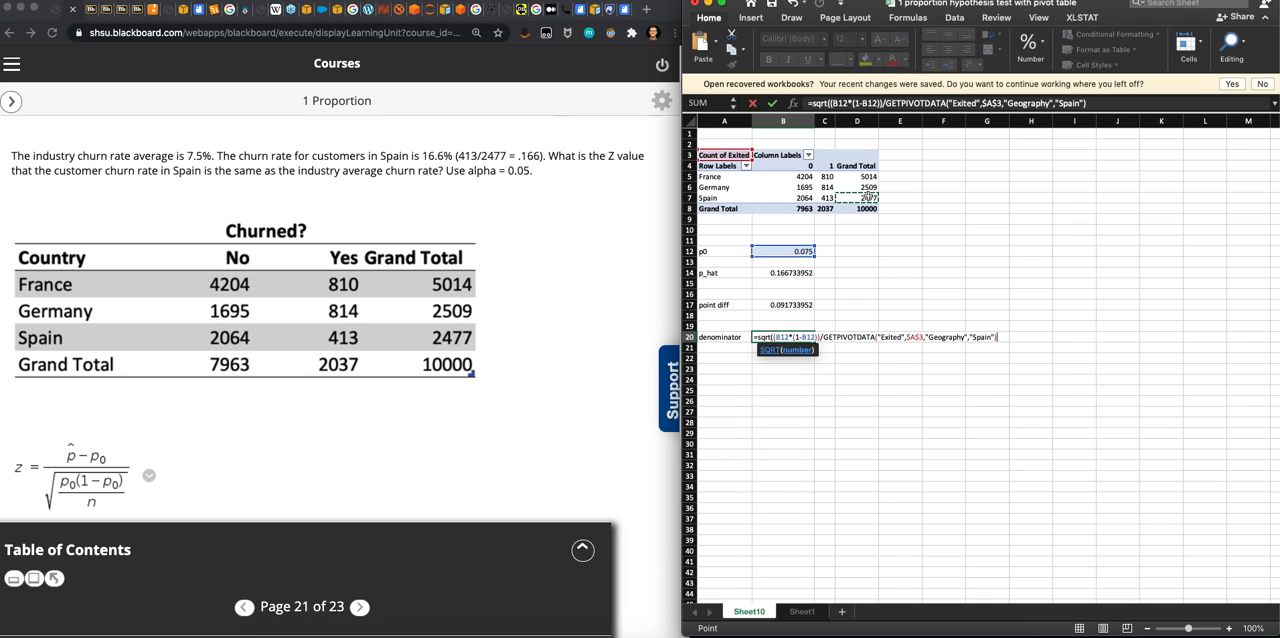
{"action": "type", "text": ")"}
{"action": "key", "text": "Return"}
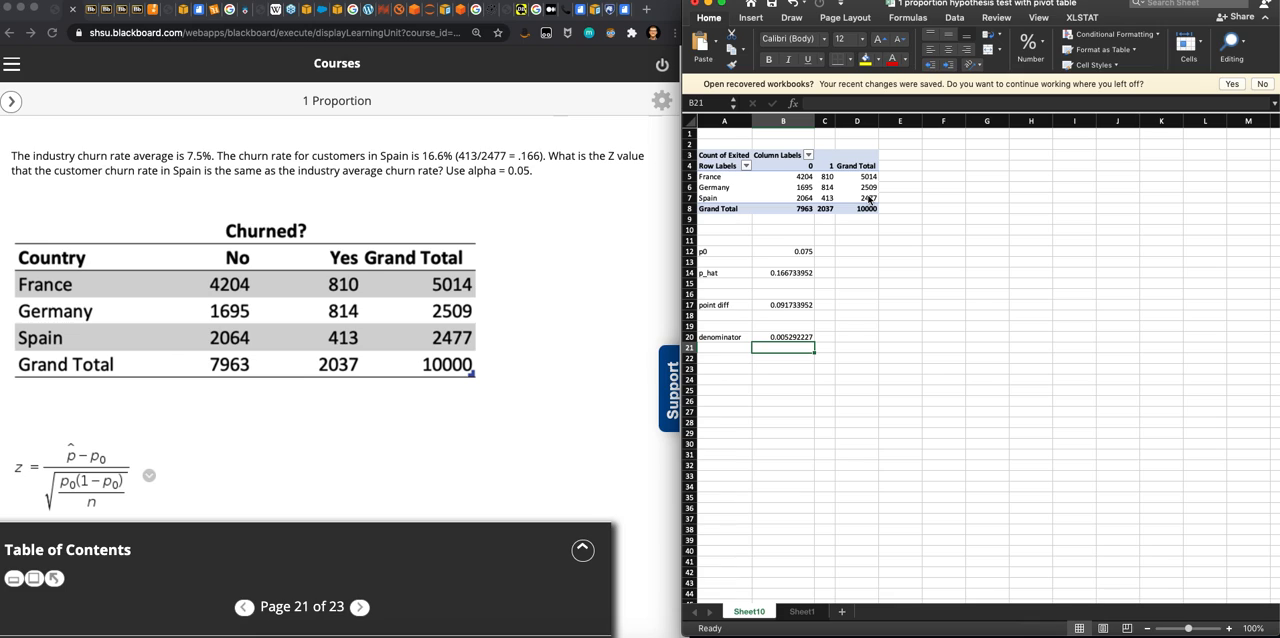
- Label A23 as z and calculate the Z value in B23 by dividing the point difference by the denominator with =B17/B20
{"action": "left_click", "coordinate": [730, 371]}
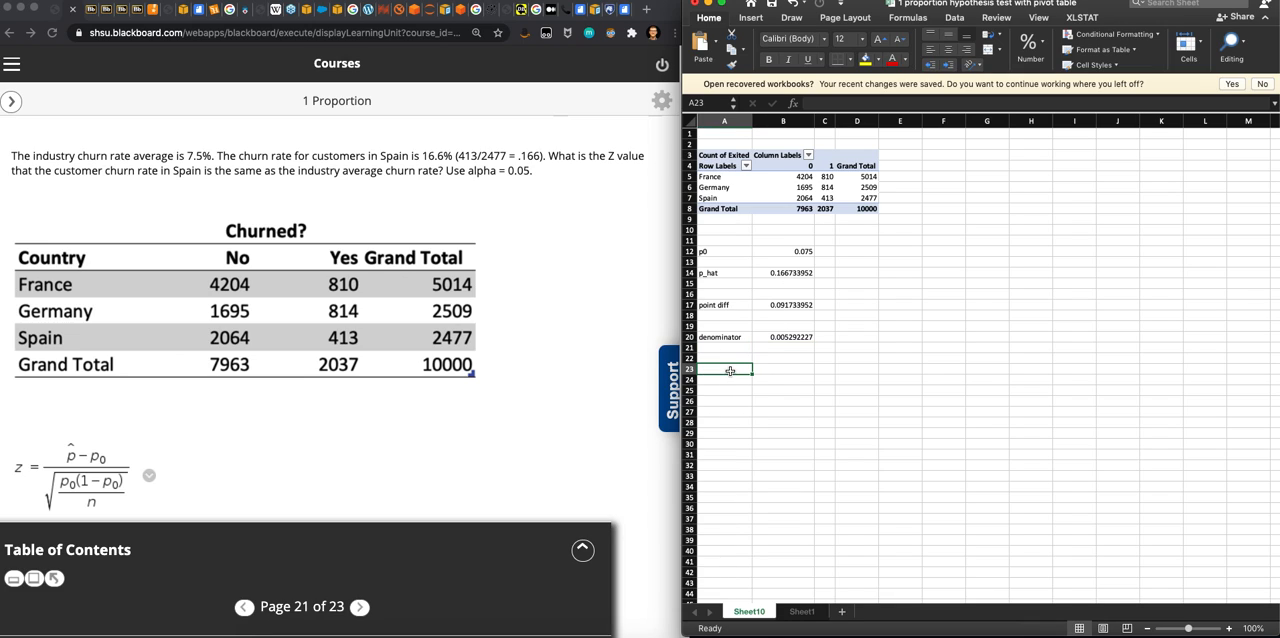
{"action": "type", "text": "z"}
{"action": "key", "text": "Tab"}
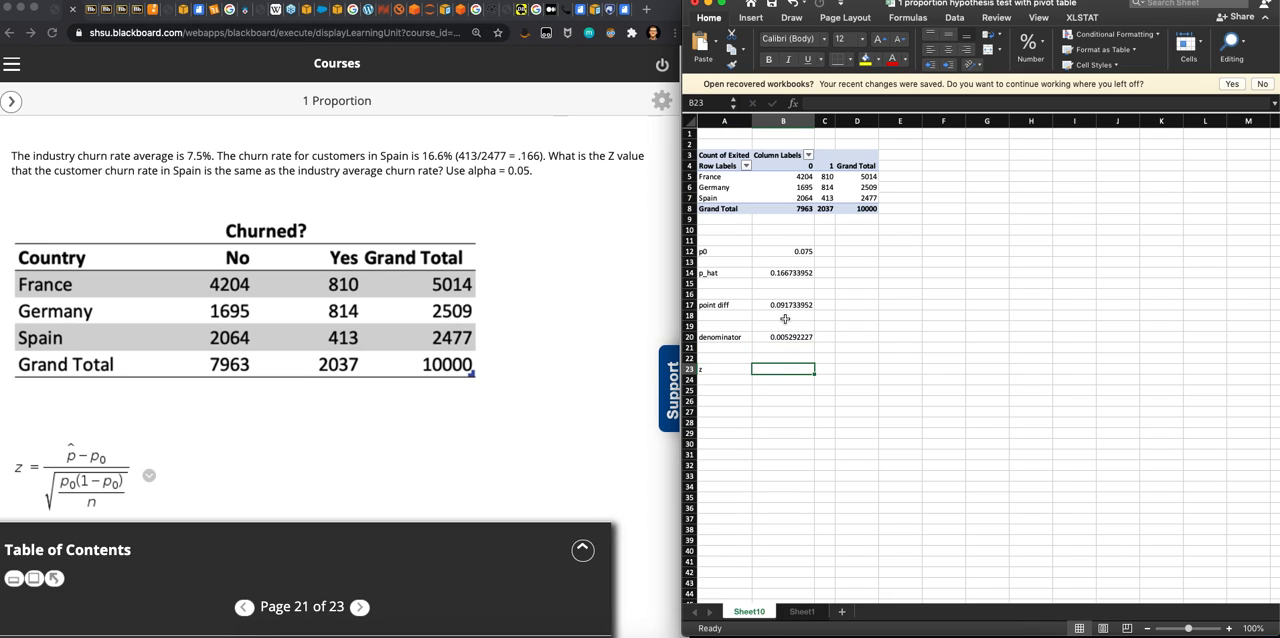
{"action": "type", "text": "="}
{"action": "left_click", "coordinate": [786, 305]}
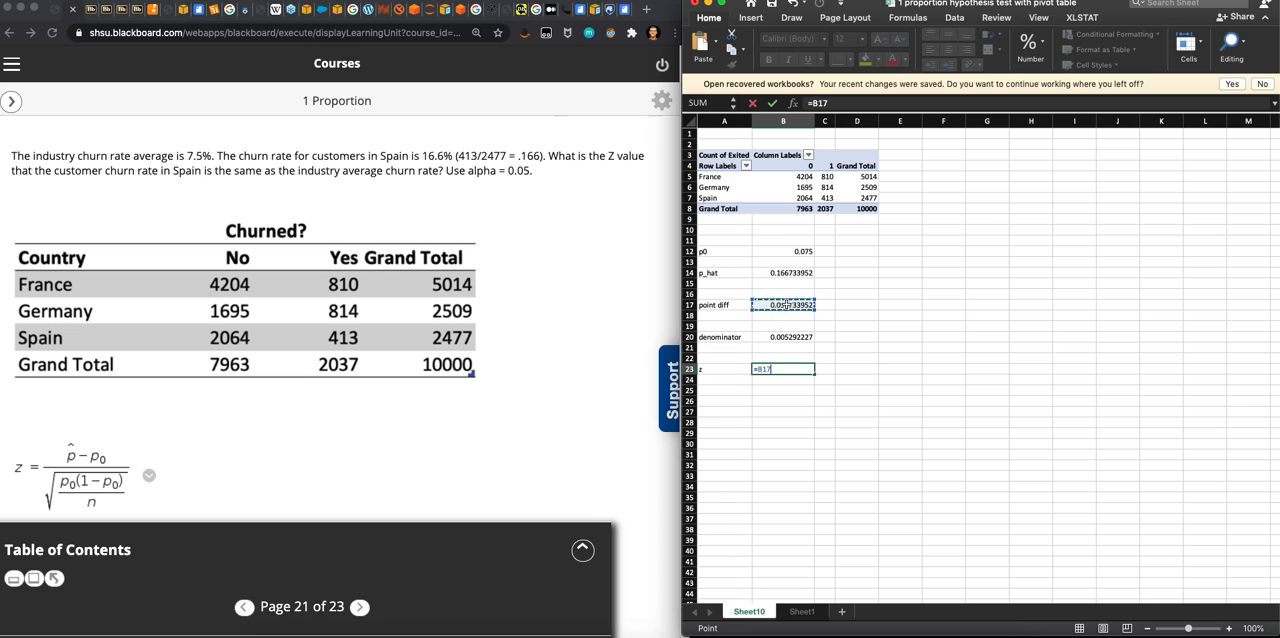
{"action": "type", "text": "/"}
{"action": "left_click", "coordinate": [794, 335]}
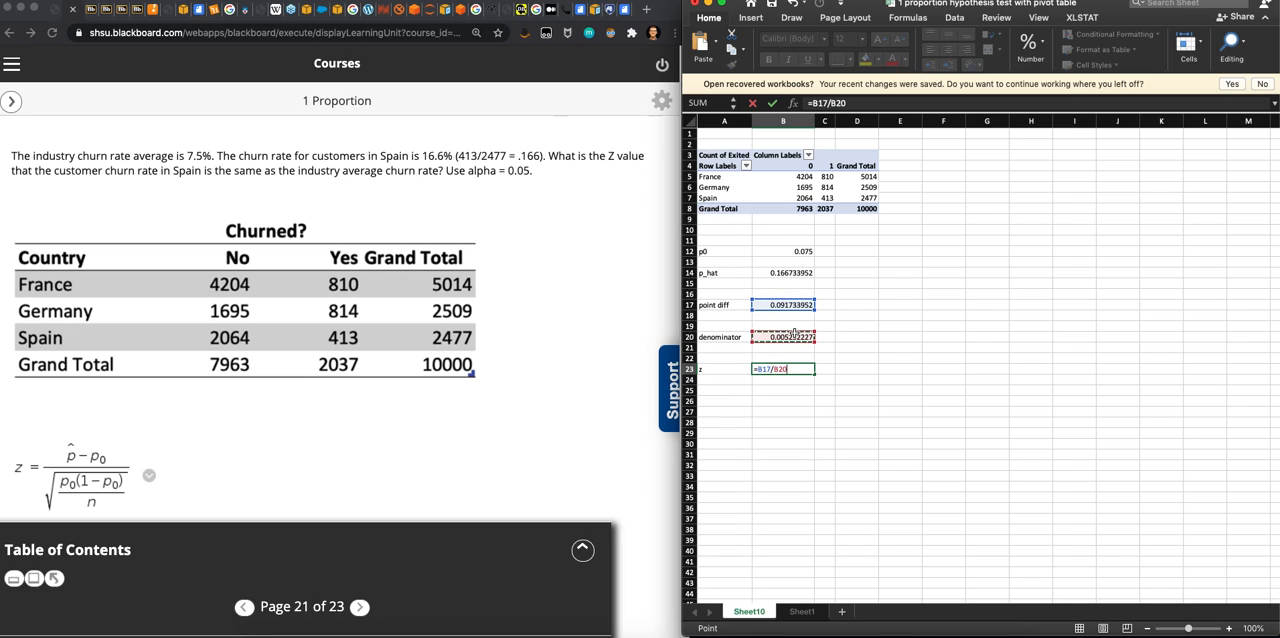
{"action": "key", "text": "Return"}
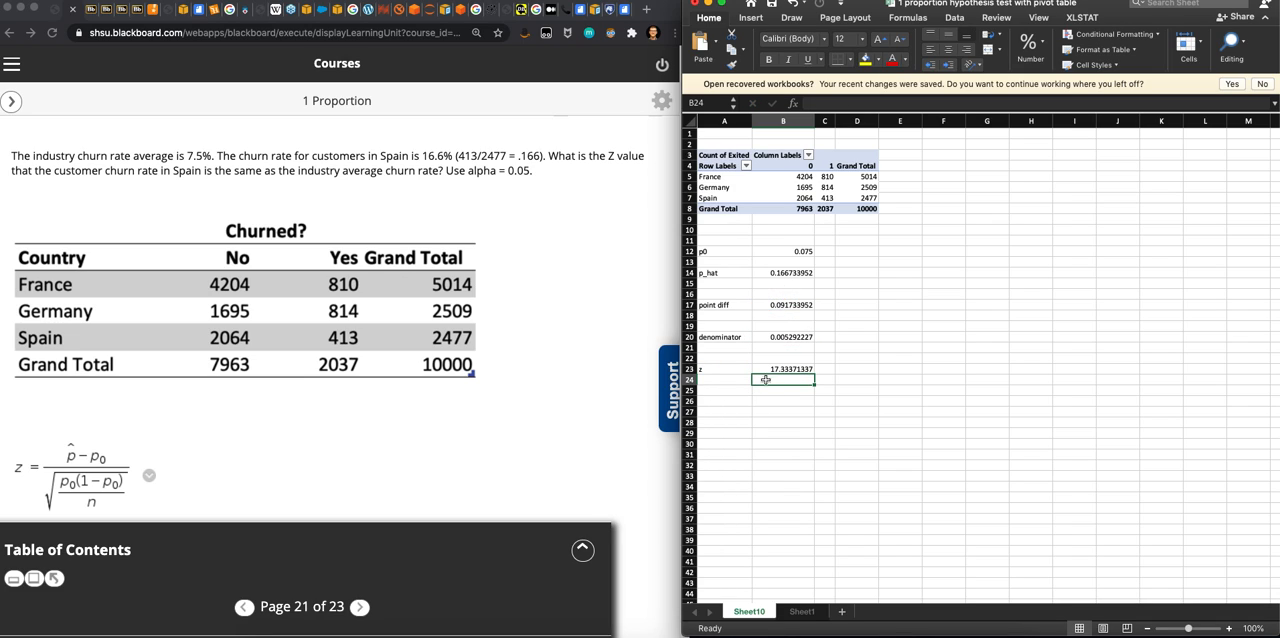
{"action": "left_click", "coordinate": [783, 369]}
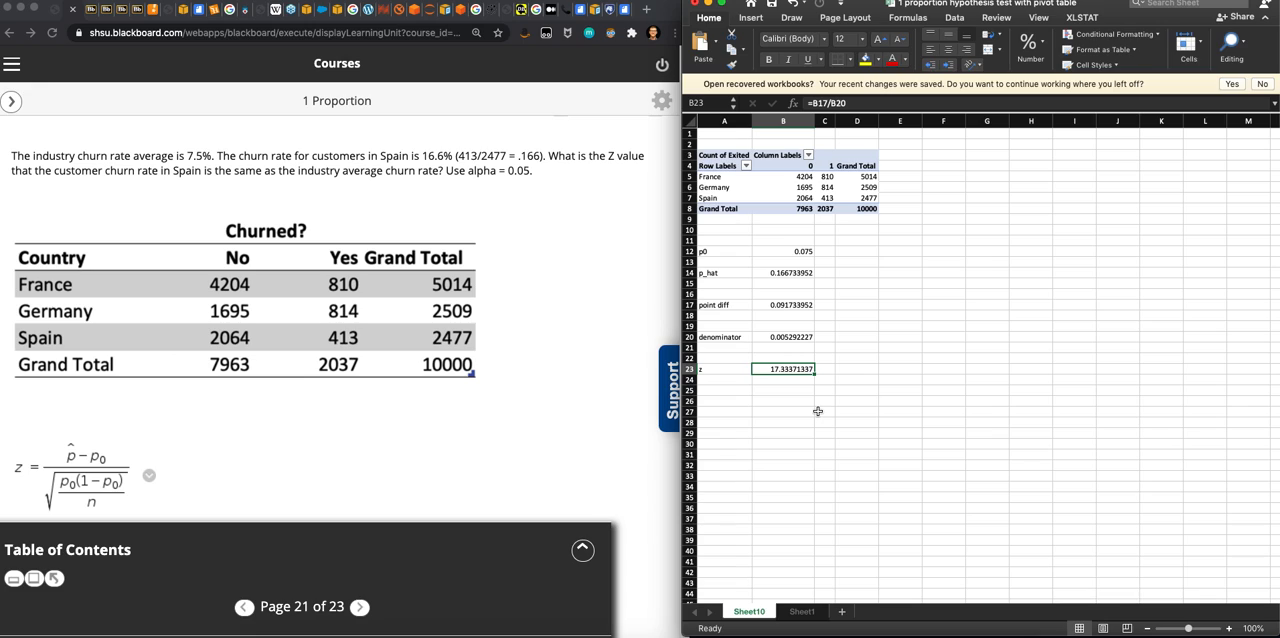